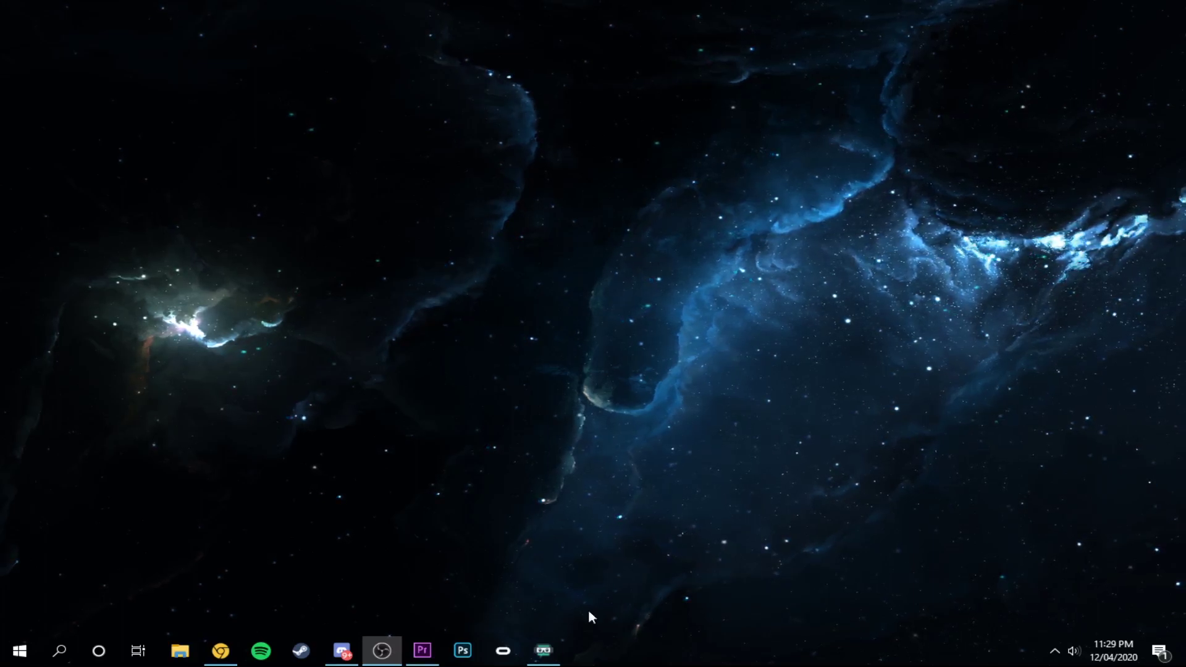
Switch to the browser and run a new connection speed test on speedtest.net.
{"action": "left_click", "coordinate": [544, 650]}
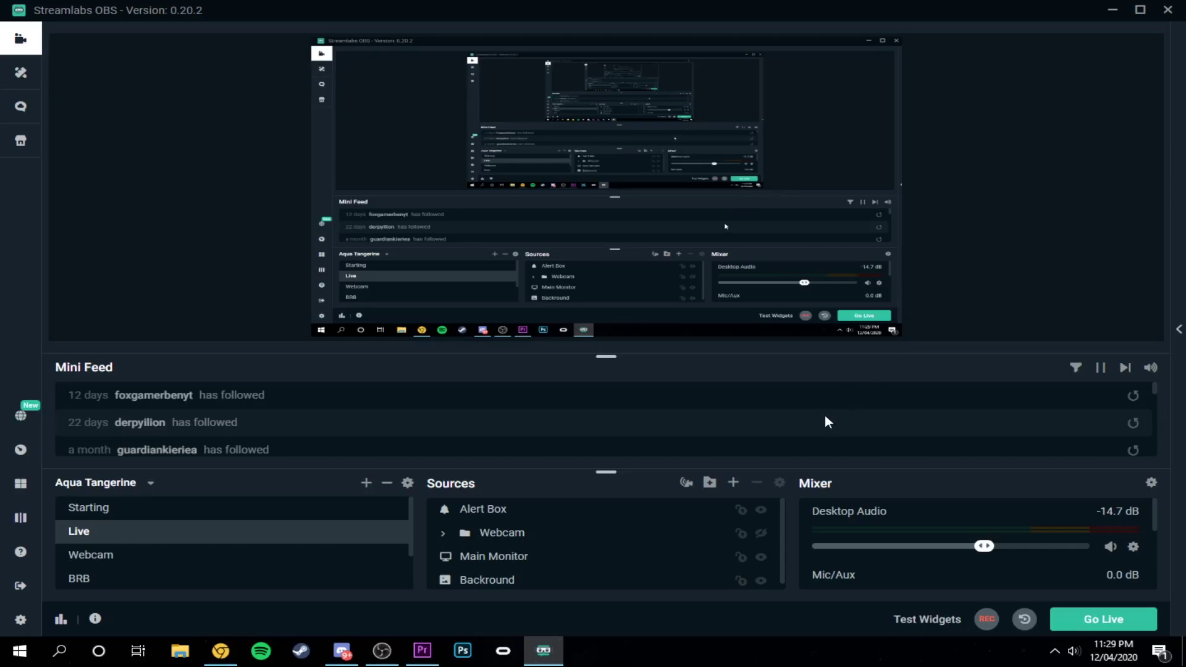
{"action": "left_click", "coordinate": [213, 660]}
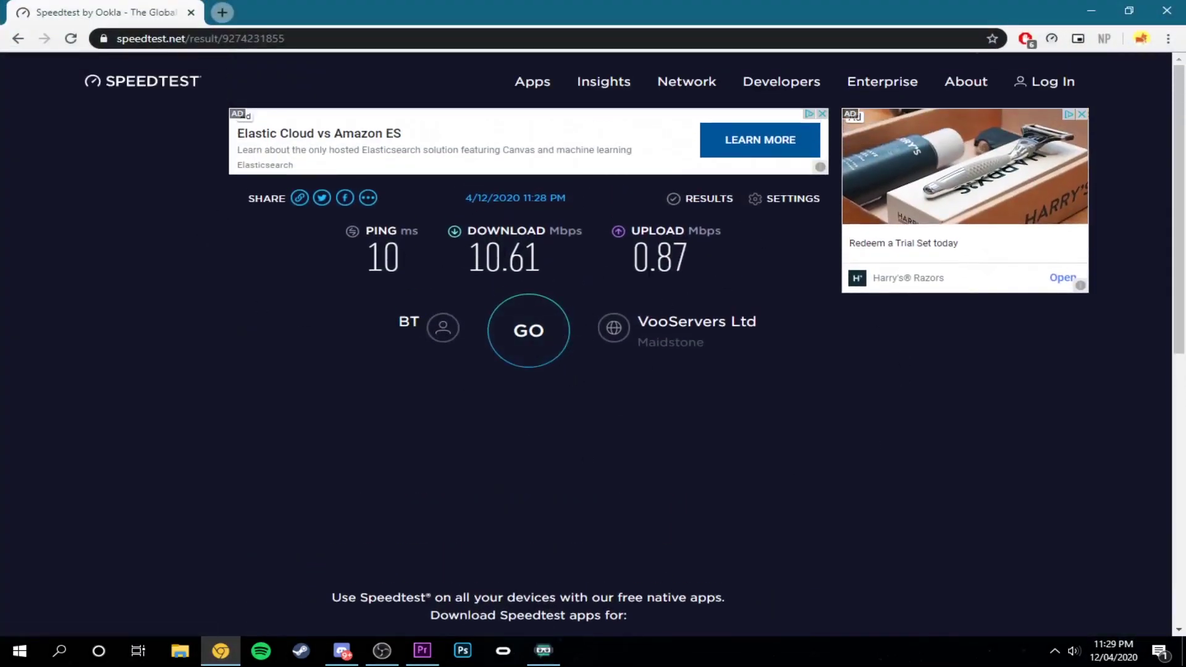
{"action": "left_click_drag", "start_coordinate": [347, 258], "coordinate": [731, 263]}
{"action": "left_click", "coordinate": [537, 501]}
{"action": "left_click", "coordinate": [519, 336]}
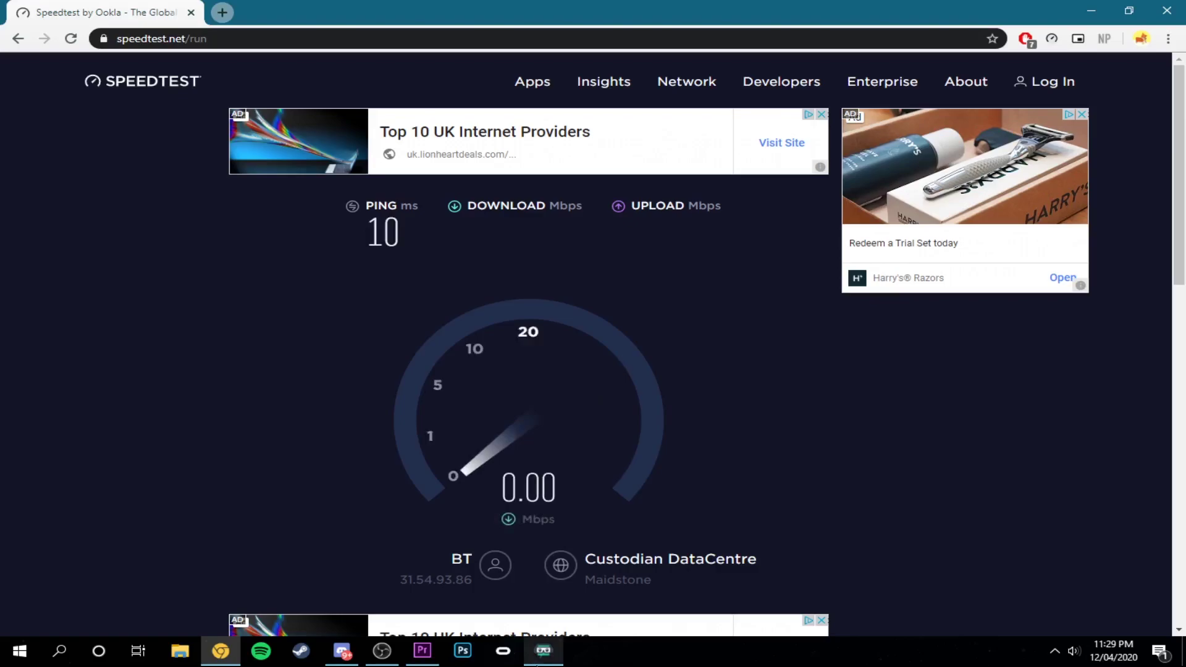
{"action": "key", "text": "alt+Tab"}
{"action": "key", "text": "alt+Tab"}
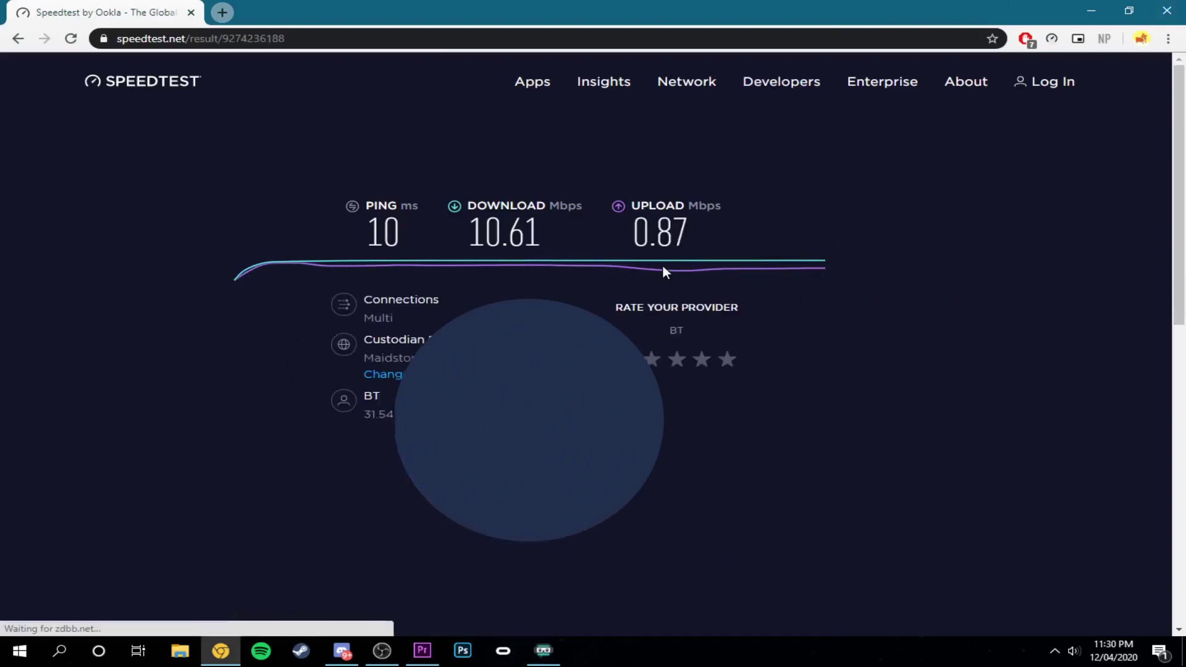
Close the speed test browser, return to Streamlabs OBS and open its Output settings.
{"action": "left_click", "coordinate": [1167, 10]}
{"action": "left_click", "coordinate": [544, 651]}
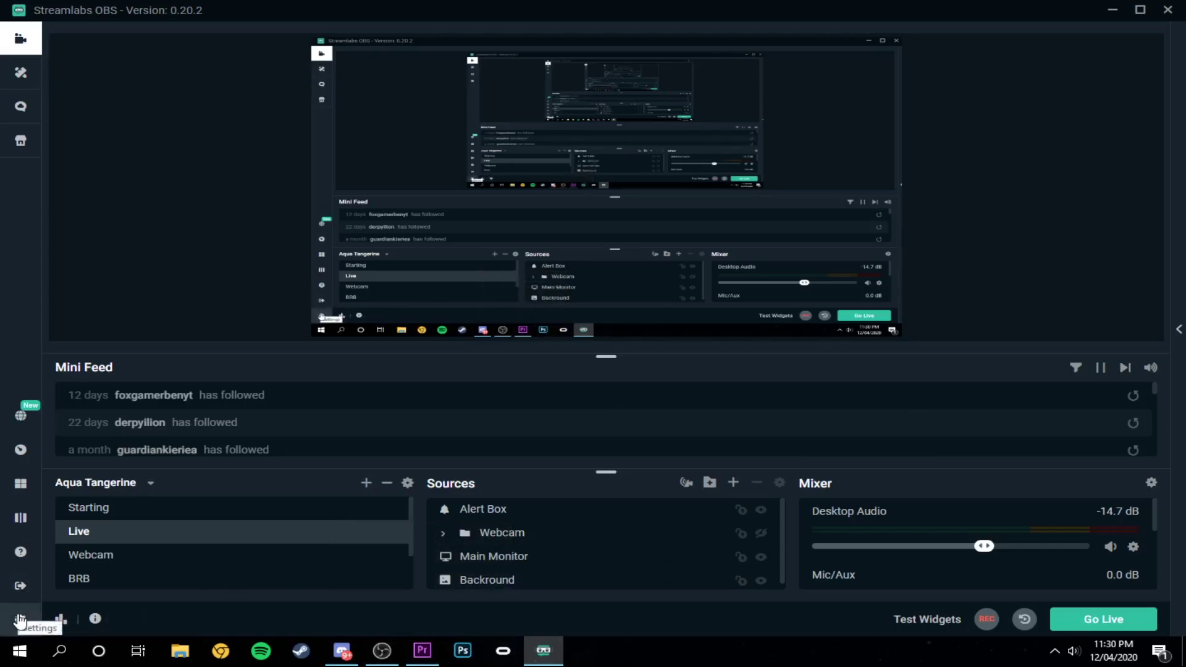
{"action": "key", "text": "alt+Tab"}
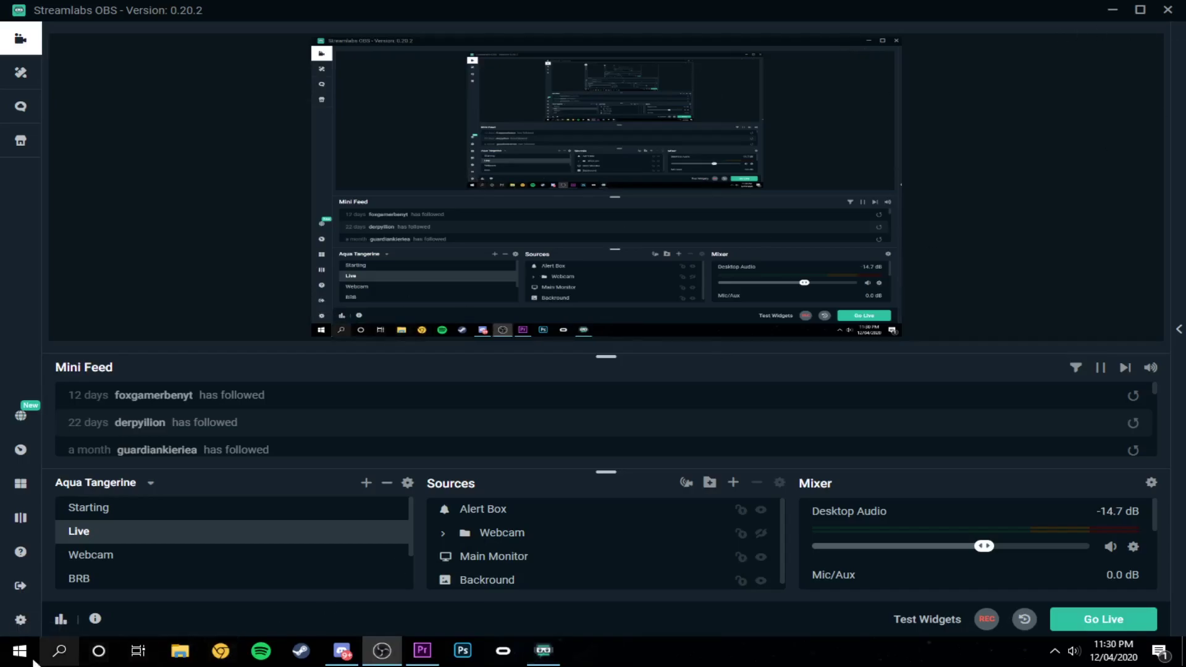
{"action": "left_click", "coordinate": [20, 619]}
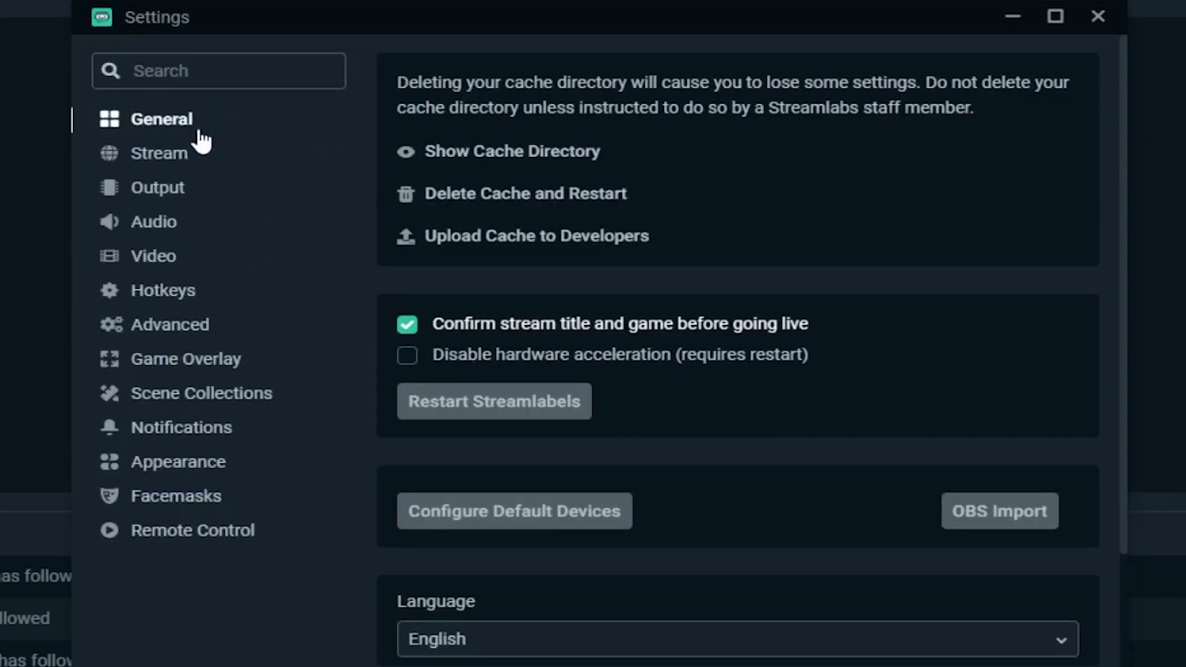
{"action": "left_click", "coordinate": [169, 166]}
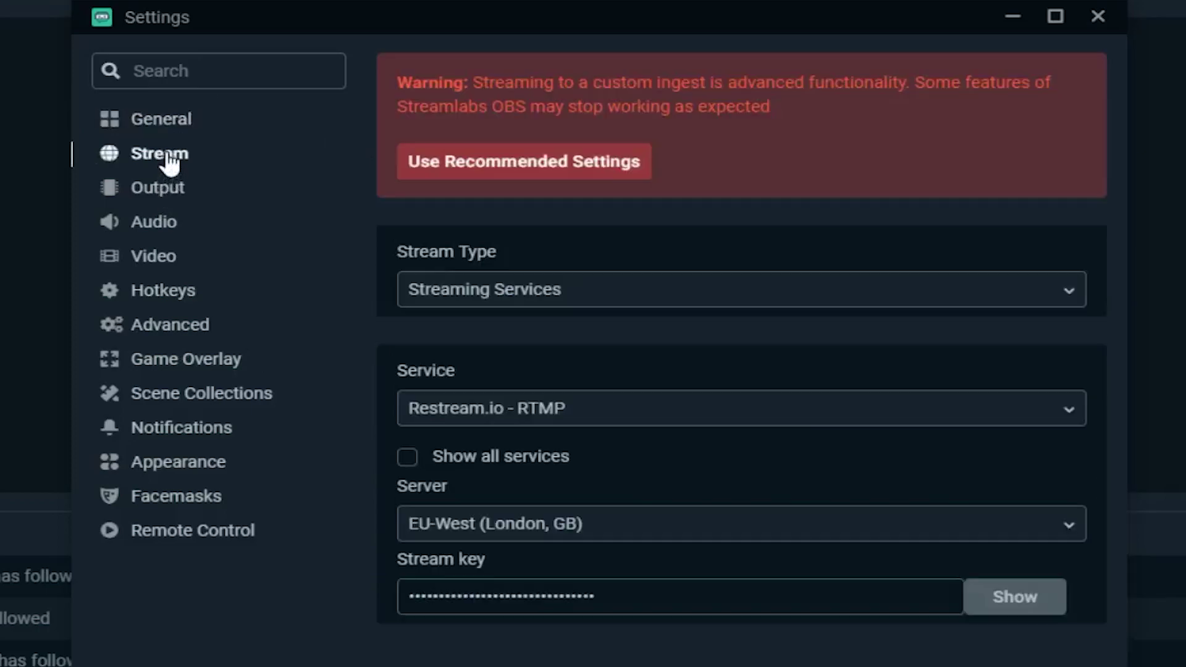
{"action": "left_click", "coordinate": [169, 198]}
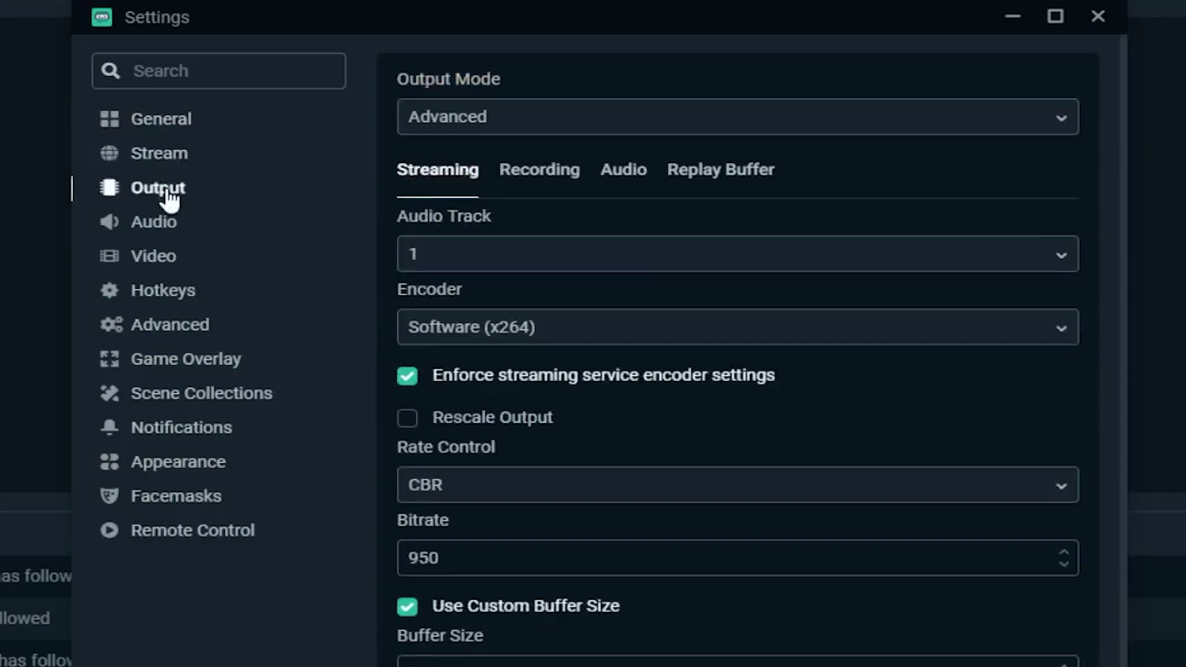
Switch the output mode to Simple, review its streaming and recording options, and set it back to Advanced.
{"action": "left_click", "coordinate": [420, 117]}
{"action": "left_click", "coordinate": [409, 162]}
{"action": "scroll", "coordinate": [665, 544], "scroll_direction": "down", "scroll_amount": 8}
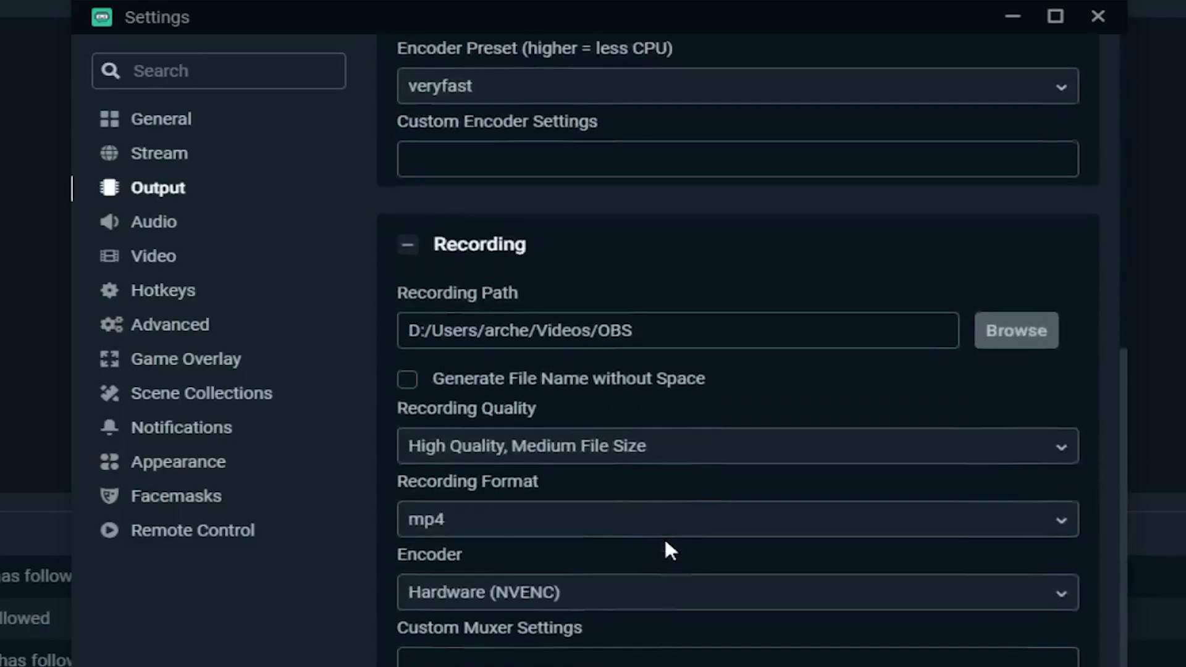
{"action": "scroll", "coordinate": [593, 463], "scroll_direction": "up", "scroll_amount": 8}
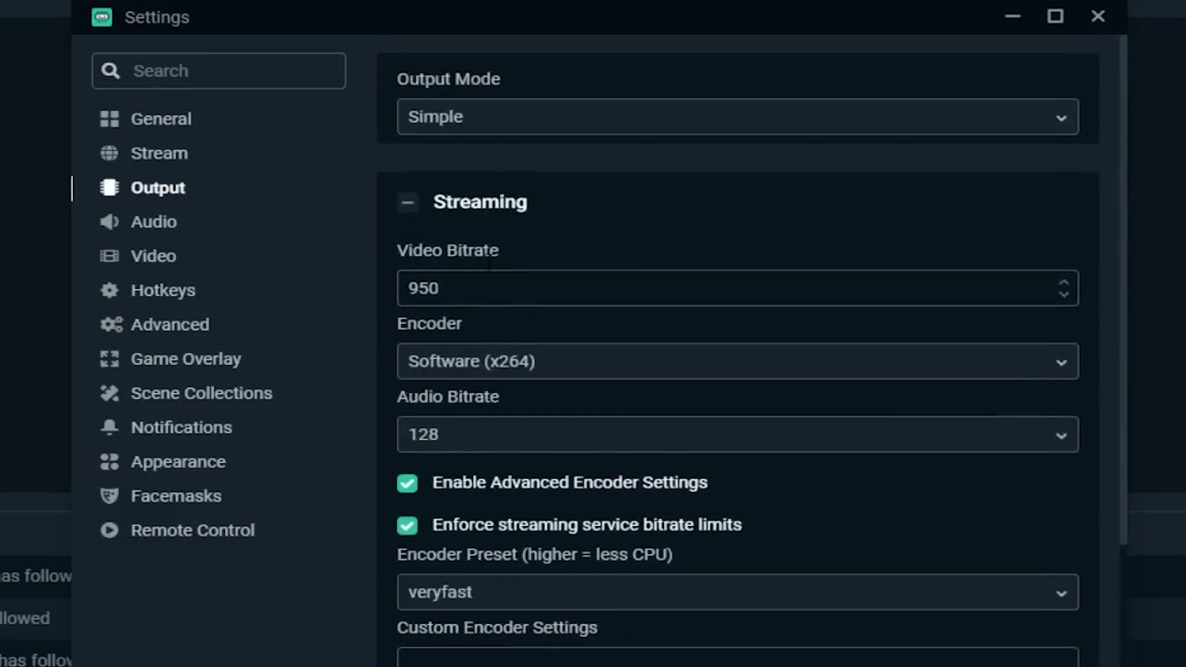
{"action": "left_click", "coordinate": [435, 127]}
{"action": "left_click", "coordinate": [432, 189]}
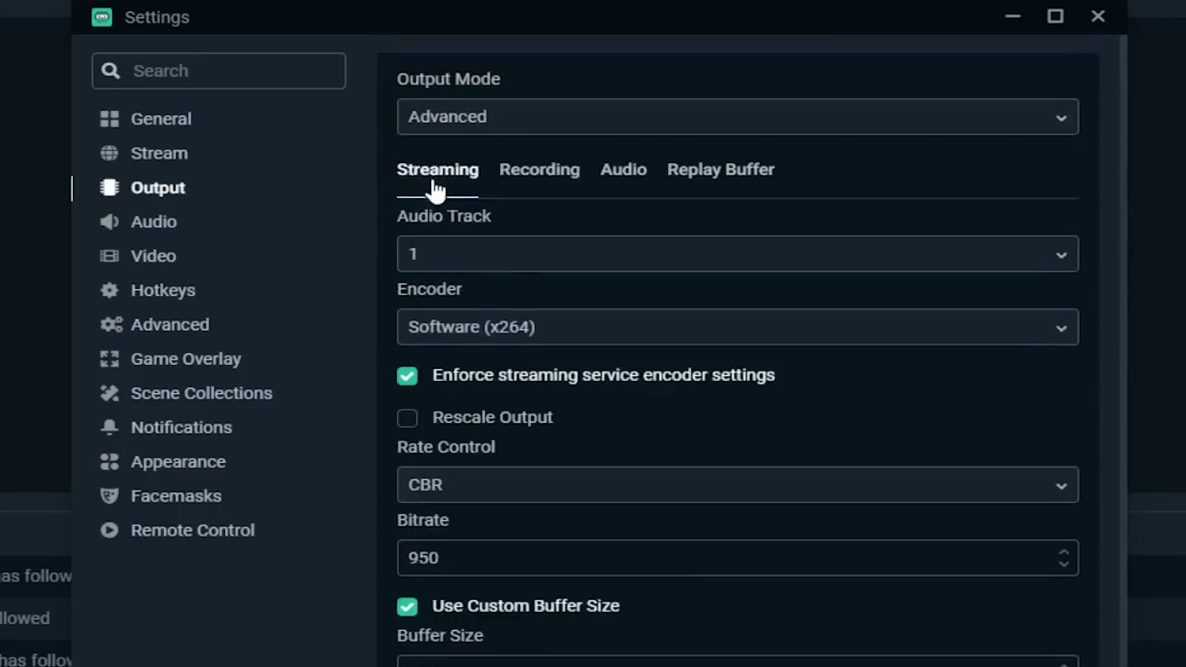
Select Software (x264) as the encoder for streaming.
{"action": "scroll", "coordinate": [614, 321], "scroll_direction": "down", "scroll_amount": 4}
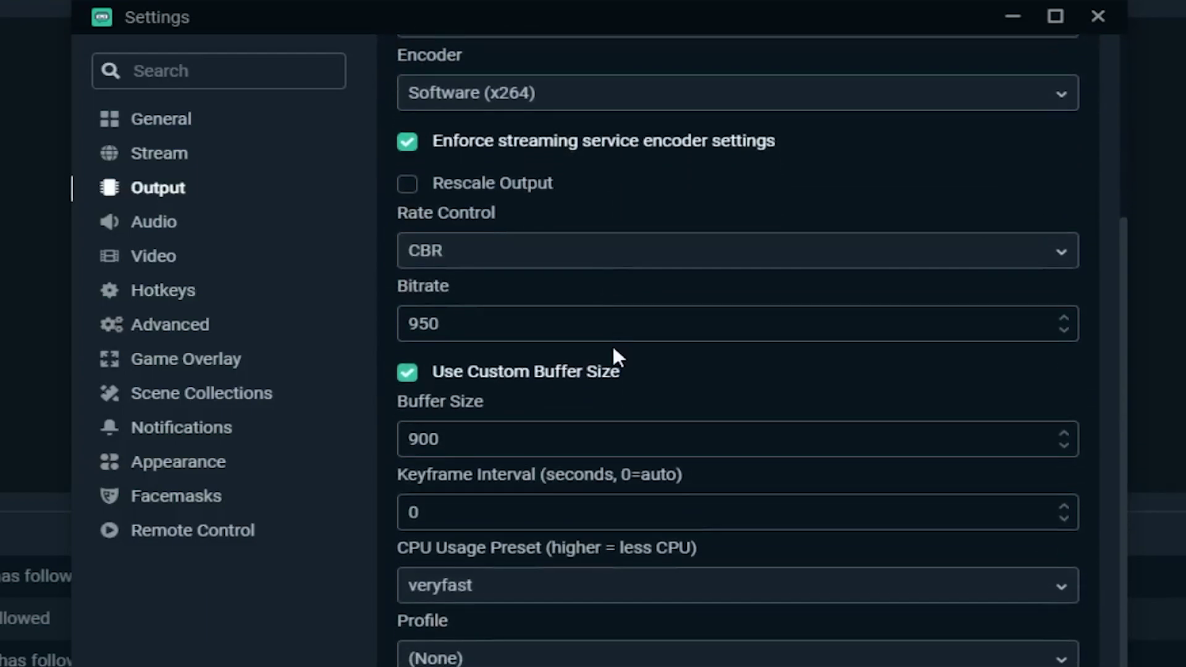
{"action": "scroll", "coordinate": [615, 355], "scroll_direction": "up", "scroll_amount": 3}
{"action": "middle_click", "coordinate": [608, 346]}
{"action": "scroll", "coordinate": [608, 346], "scroll_direction": "up", "scroll_amount": 1}
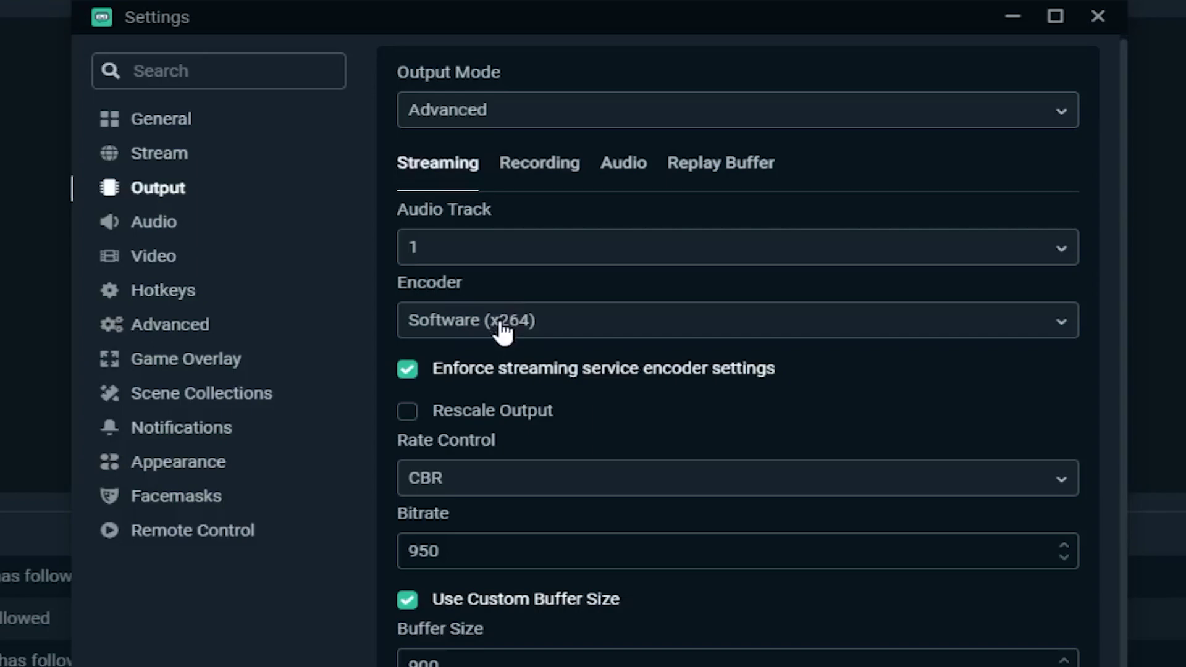
{"action": "left_click", "coordinate": [504, 332]}
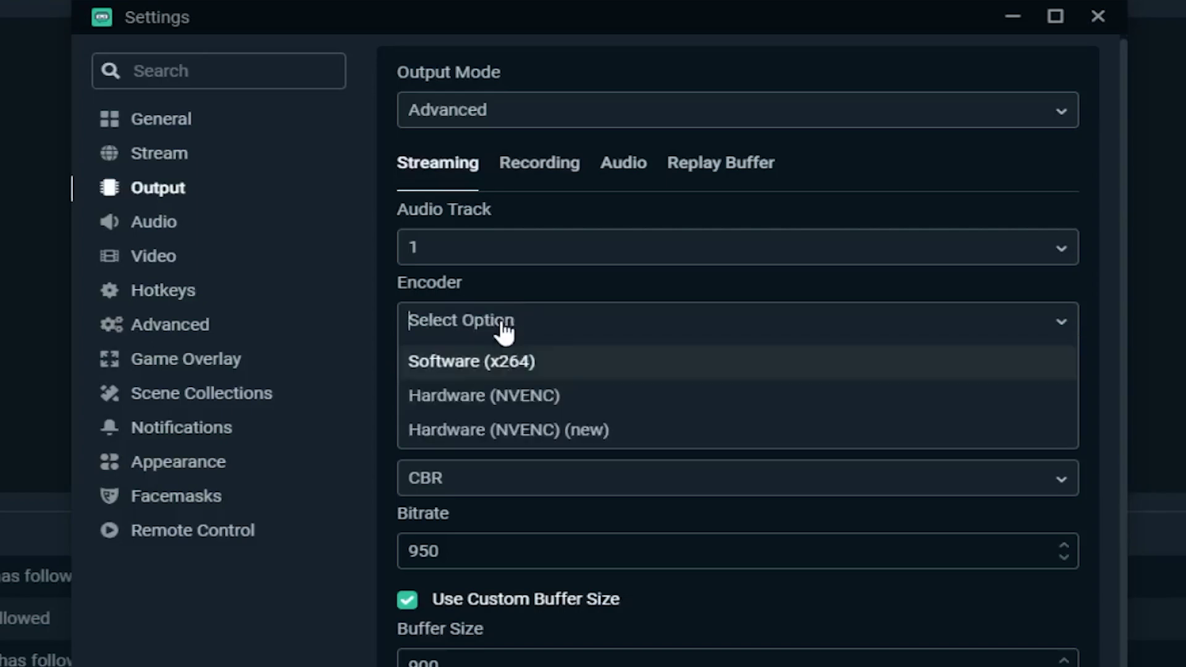
{"action": "left_click", "coordinate": [511, 365]}
{"action": "scroll", "coordinate": [512, 559], "scroll_direction": "down", "scroll_amount": 2}
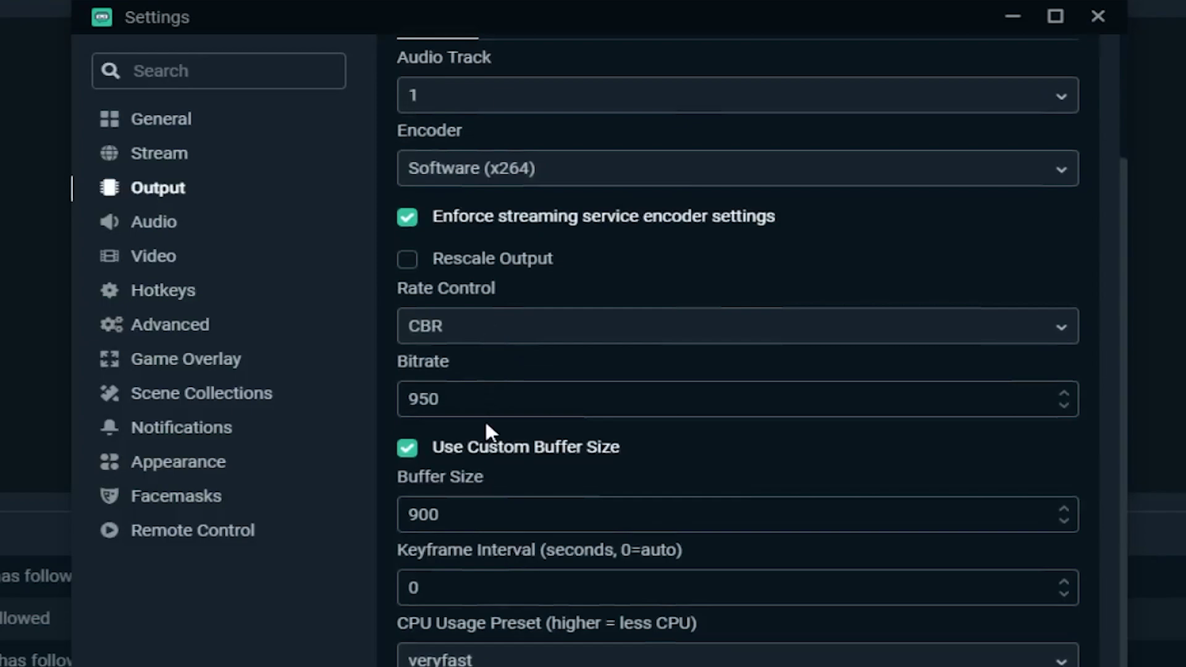
{"action": "double_click", "coordinate": [490, 399]}
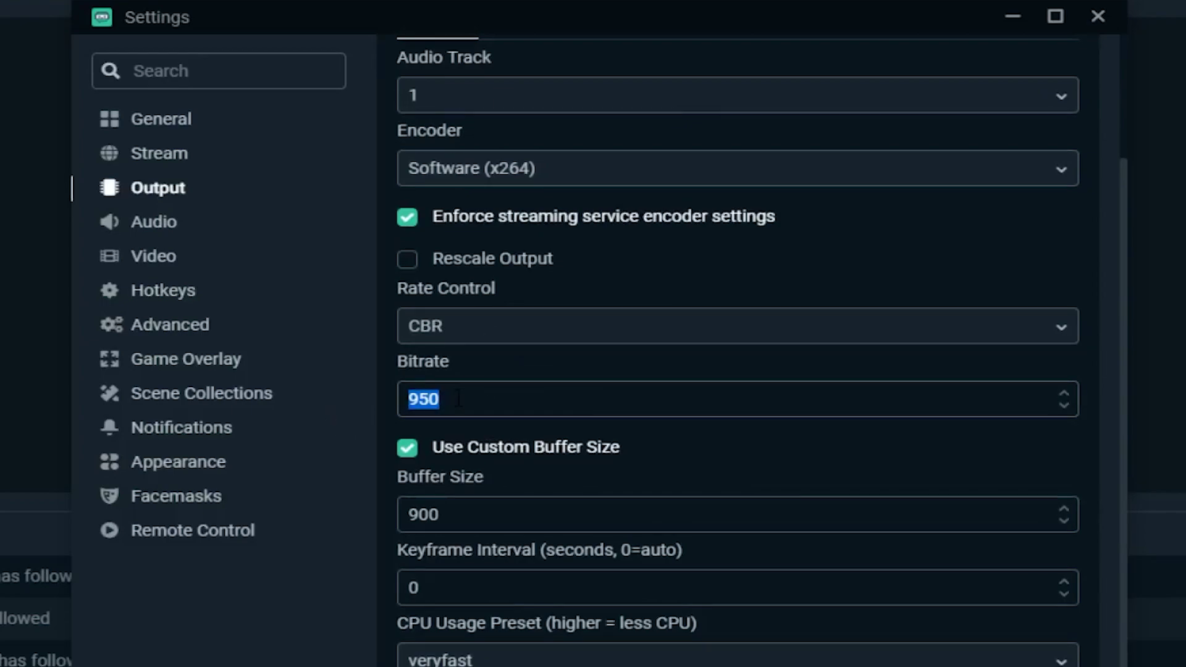
{"action": "scroll", "coordinate": [530, 636], "scroll_direction": "down", "scroll_amount": 1}
{"action": "scroll", "coordinate": [515, 525], "scroll_direction": "up", "scroll_amount": 4}
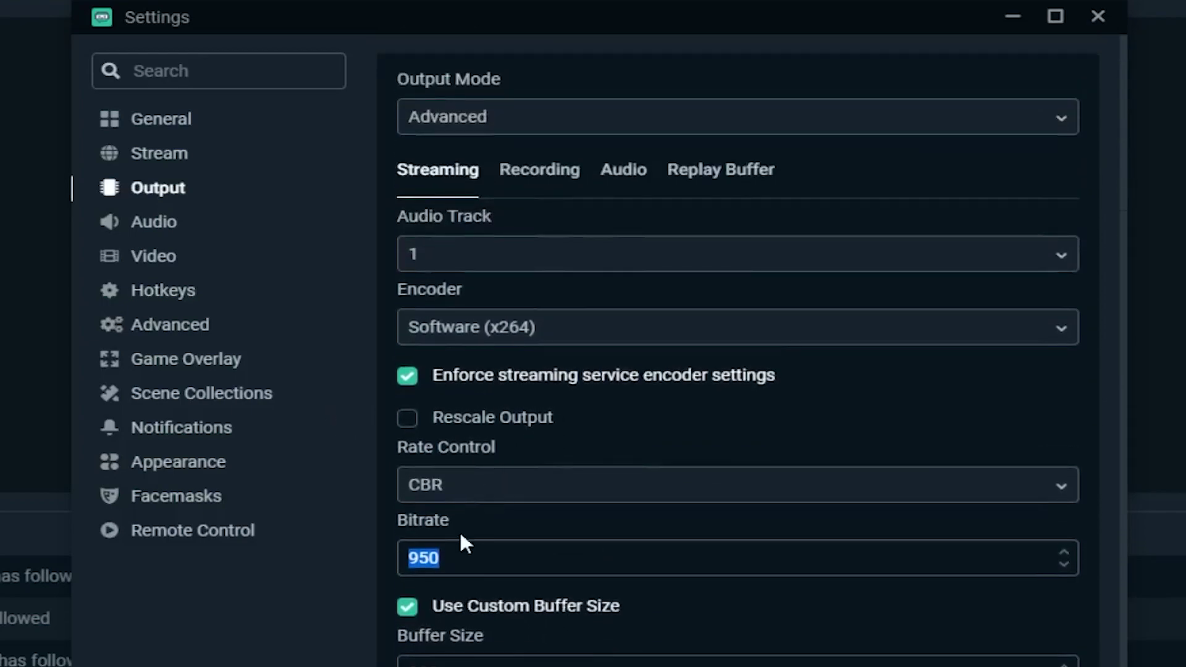
{"action": "left_click", "coordinate": [519, 552]}
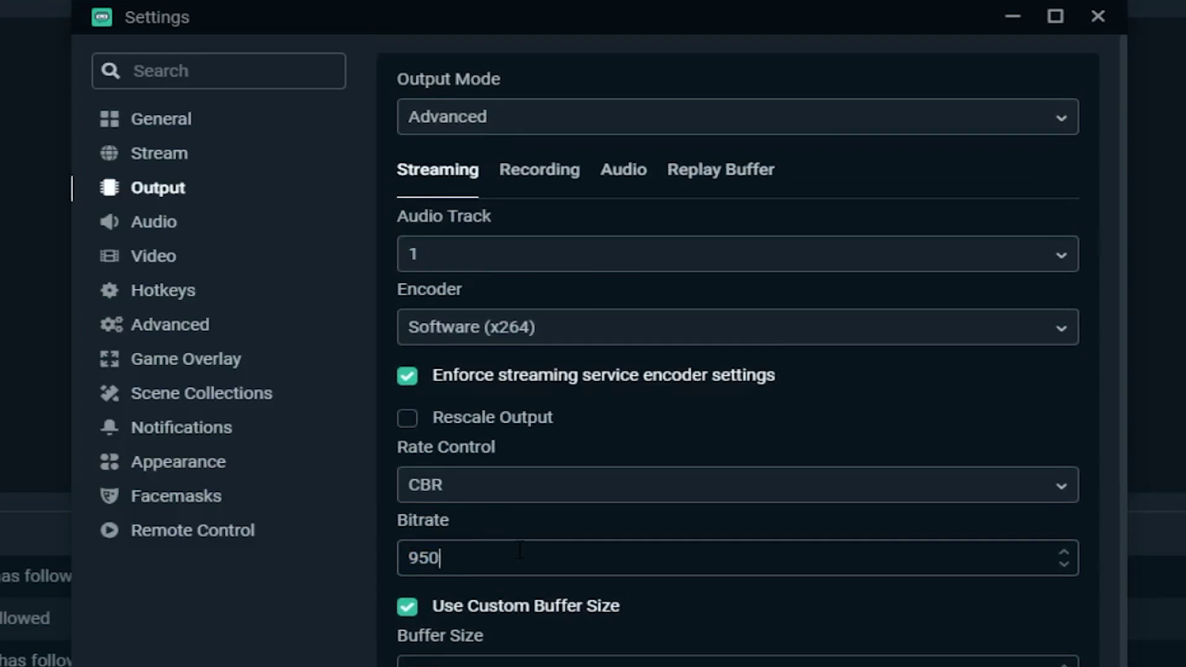
{"action": "left_click_drag", "start_coordinate": [519, 552], "coordinate": [362, 556]}
{"action": "type", "text": "6000"}
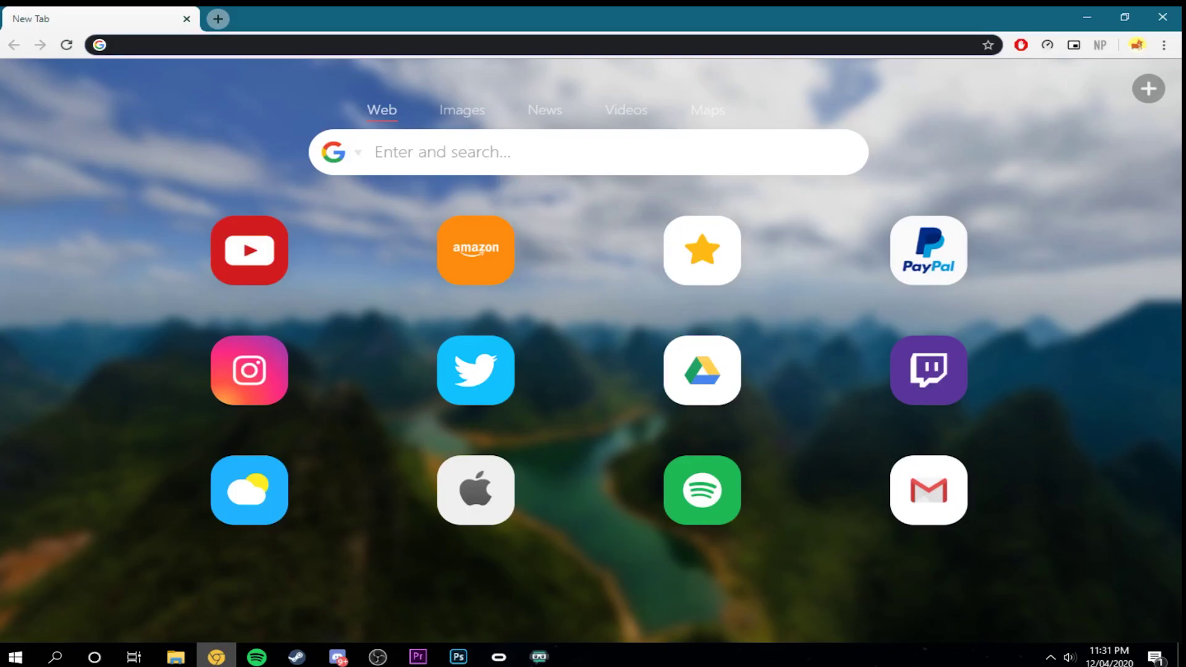
Calculate 1.1x1000 with a browser search to convert the upload speed for the bitrate.
{"action": "type", "text": "1.1"}
{"action": "key", "text": "BackSpace"}
{"action": "type", "text": "x1000"}
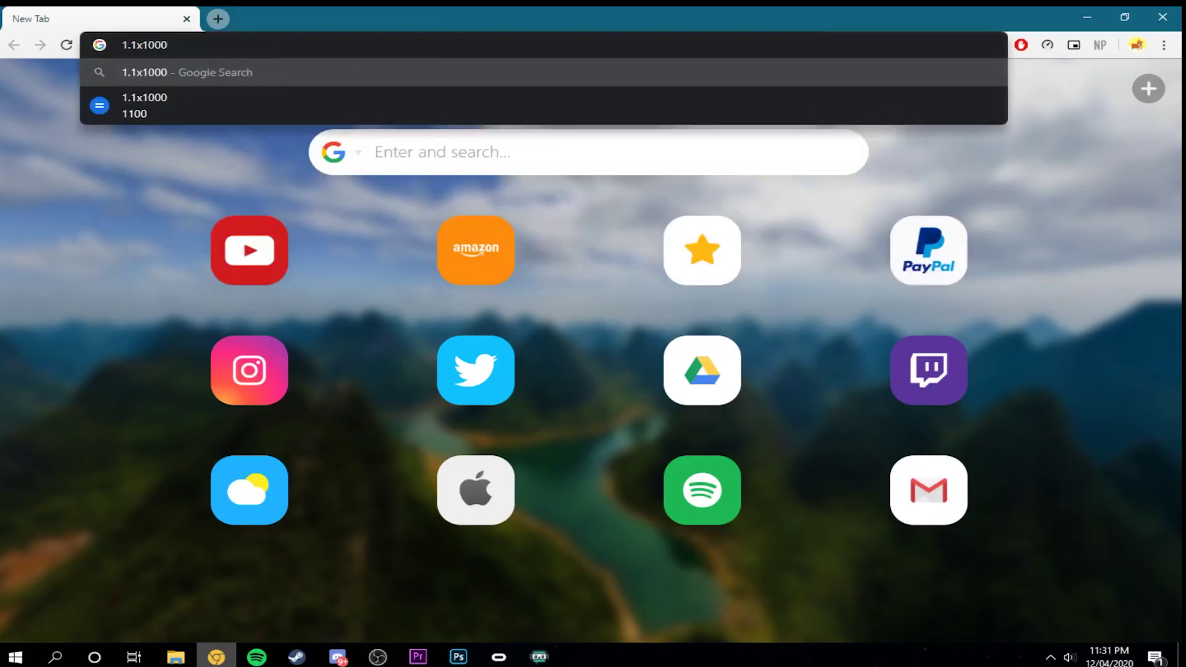
{"action": "key", "text": "Return"}
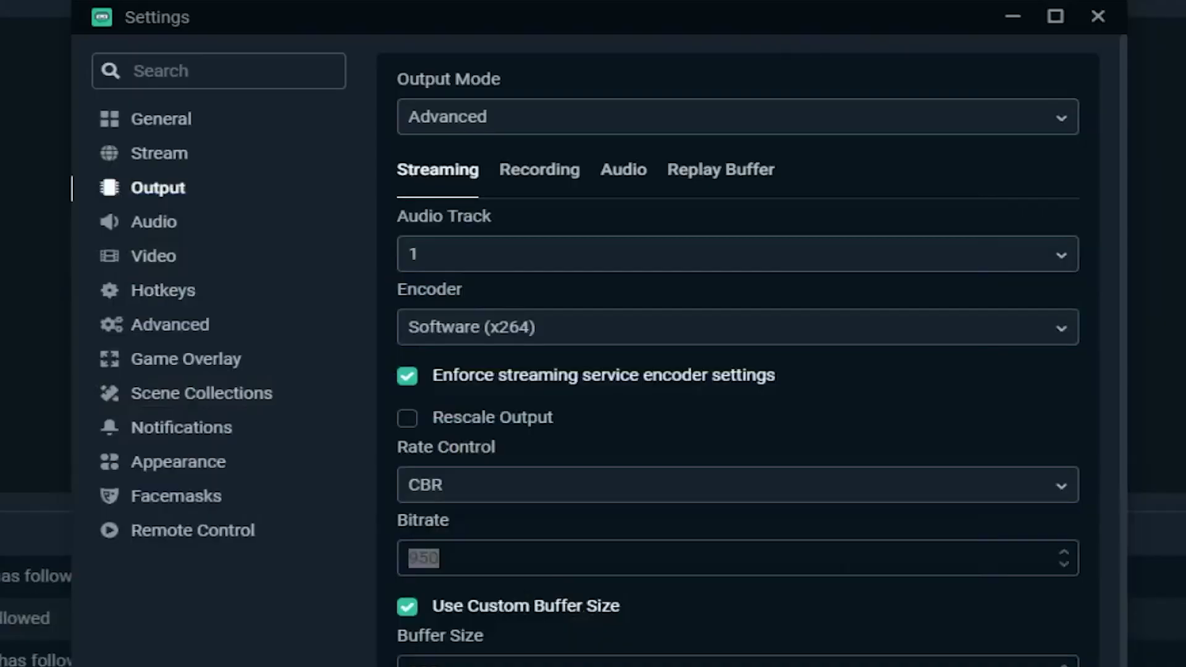
Set the streaming bitrate to 950.
{"action": "left_click", "coordinate": [544, 558]}
{"action": "key", "text": "ctrl+a"}
{"action": "type", "text": "990"}
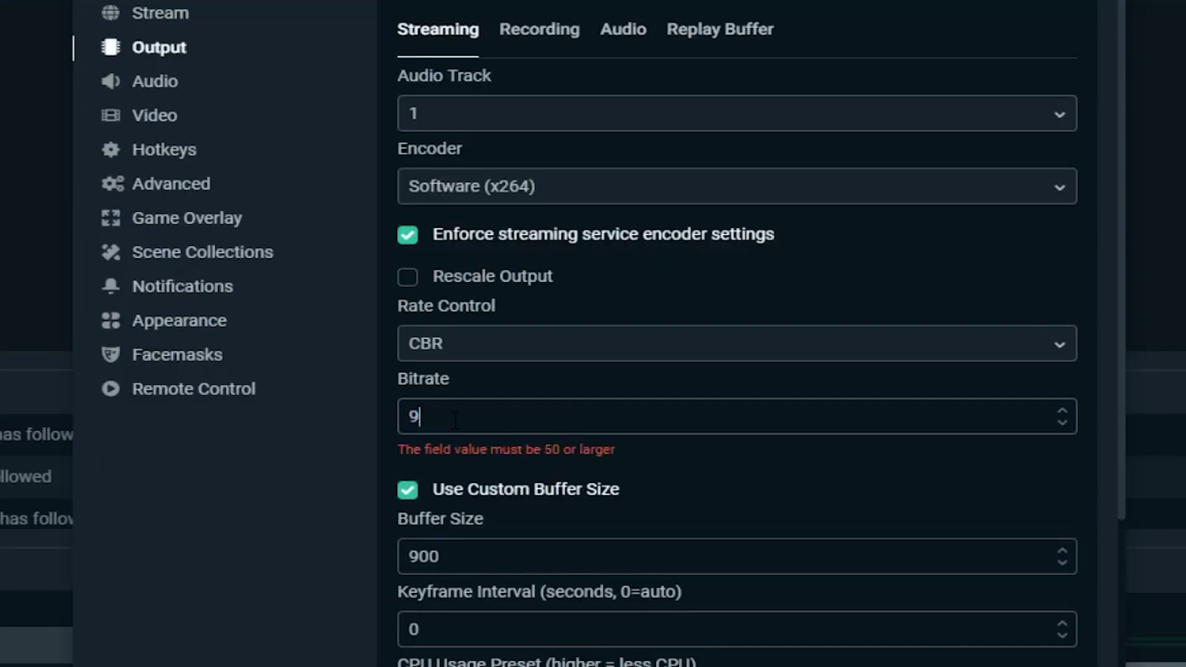
{"action": "double_click", "coordinate": [540, 417]}
{"action": "type", "text": "950"}
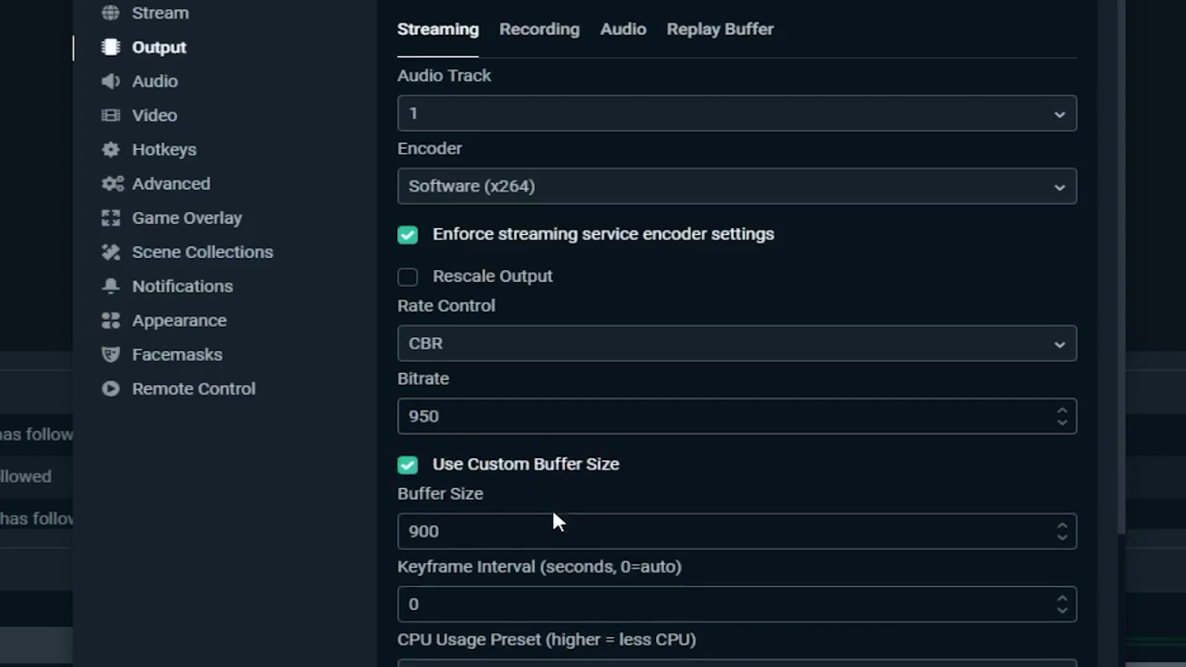
Turn the custom buffer size option off and on again, and review the buffer size value.
{"action": "left_click", "coordinate": [408, 465]}
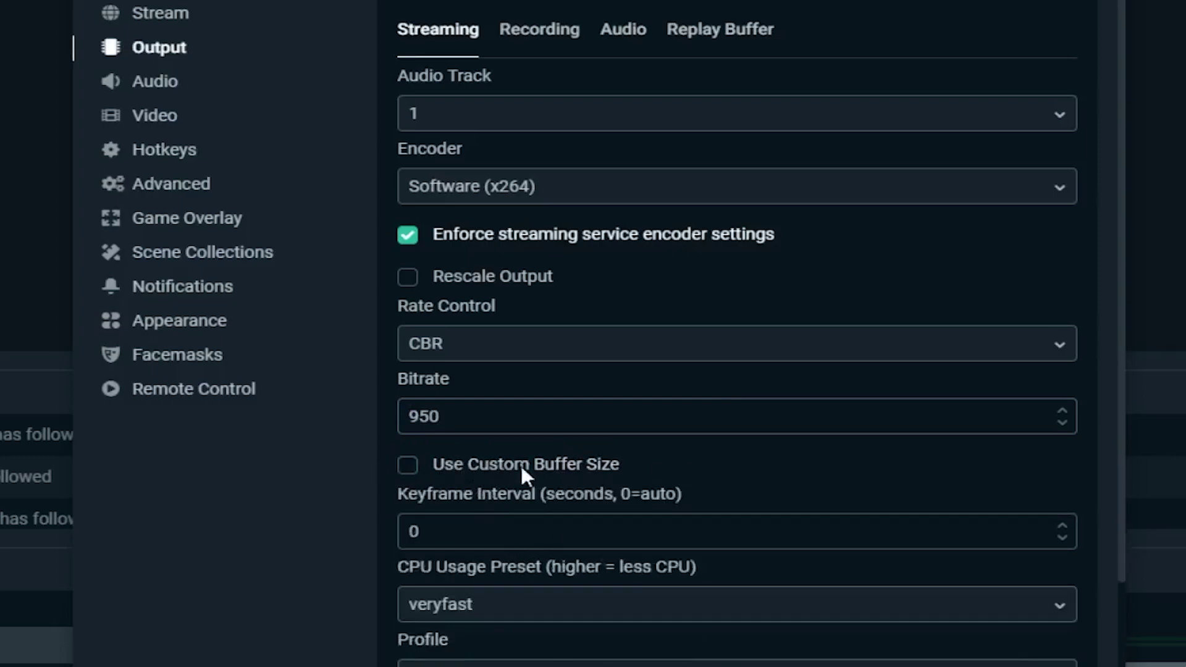
{"action": "left_click", "coordinate": [498, 462]}
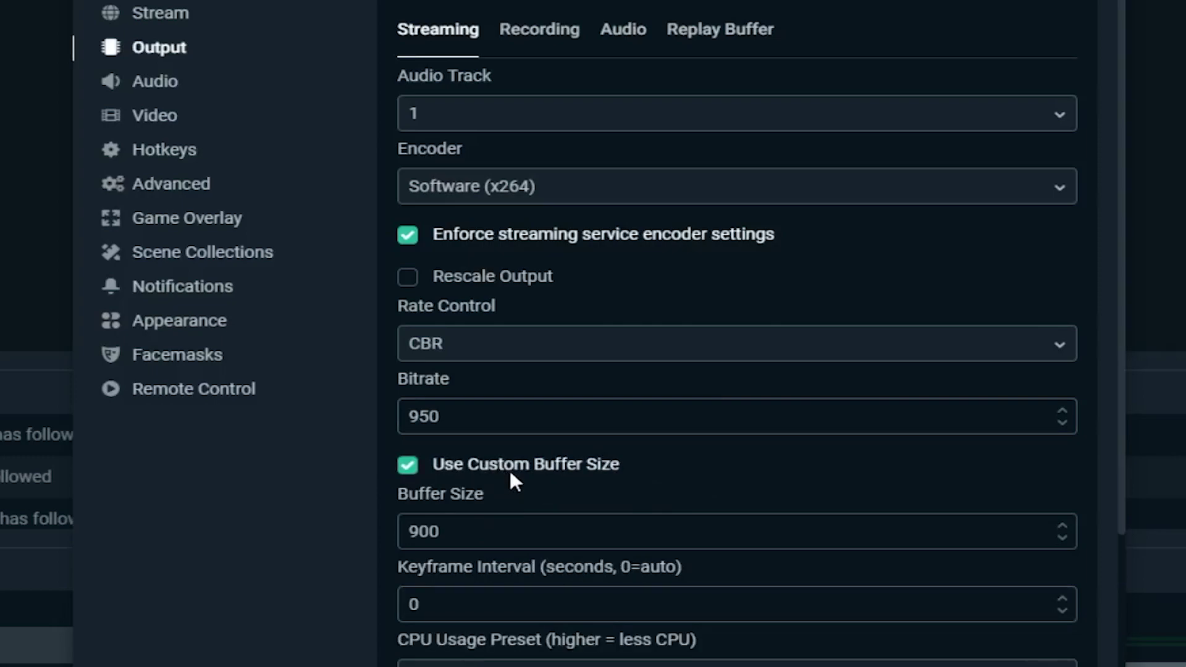
{"action": "scroll", "coordinate": [513, 479], "scroll_direction": "down", "scroll_amount": 2}
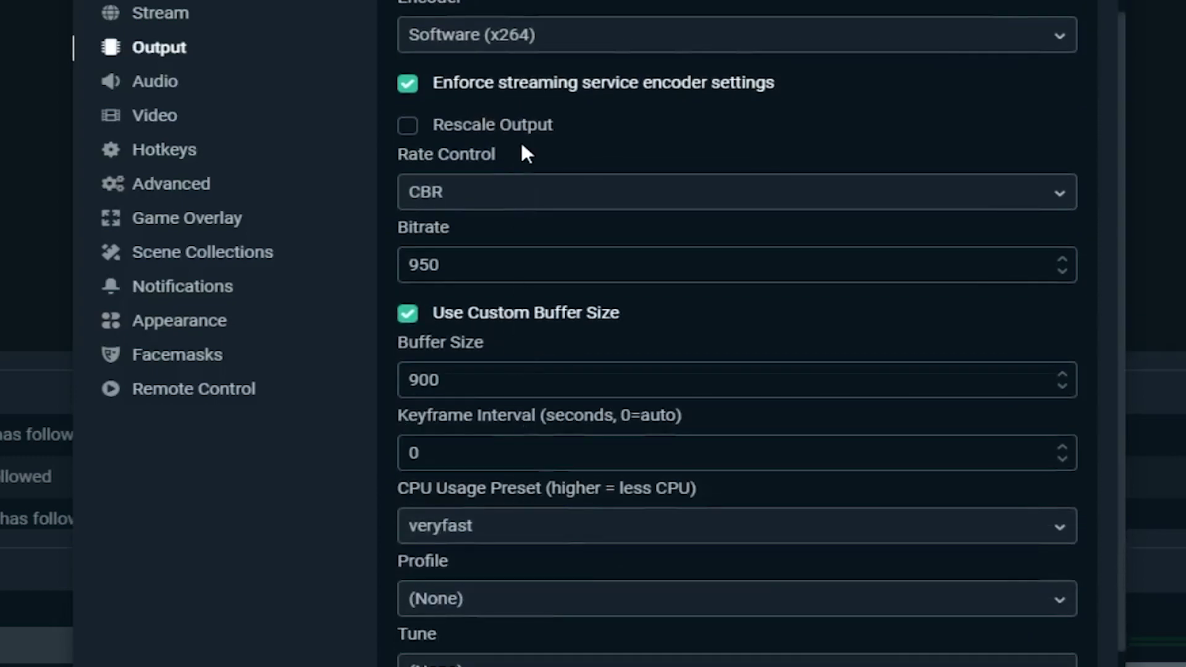
{"action": "left_click_drag", "start_coordinate": [441, 379], "coordinate": [386, 371]}
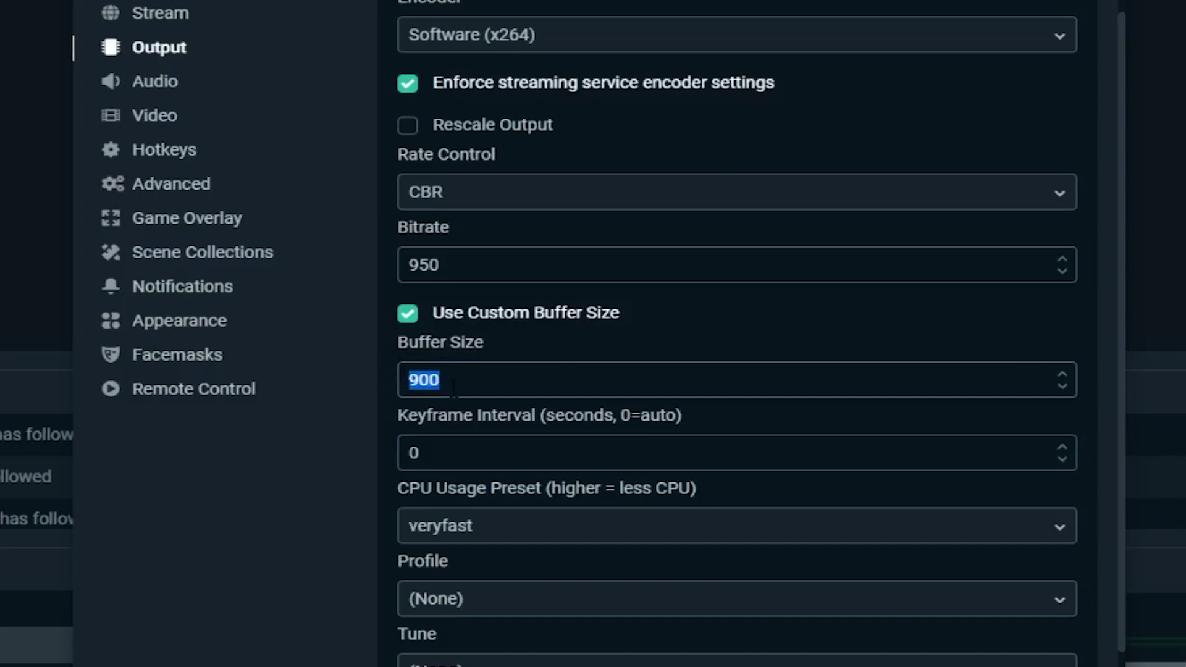
{"action": "left_click", "coordinate": [524, 386]}
{"action": "left_click_drag", "start_coordinate": [469, 381], "coordinate": [345, 397]}
{"action": "left_click", "coordinate": [511, 387]}
{"action": "left_click_drag", "start_coordinate": [448, 380], "coordinate": [368, 383]}
{"action": "left_click", "coordinate": [651, 454]}
{"action": "scroll", "coordinate": [457, 525], "scroll_direction": "up", "scroll_amount": 3}
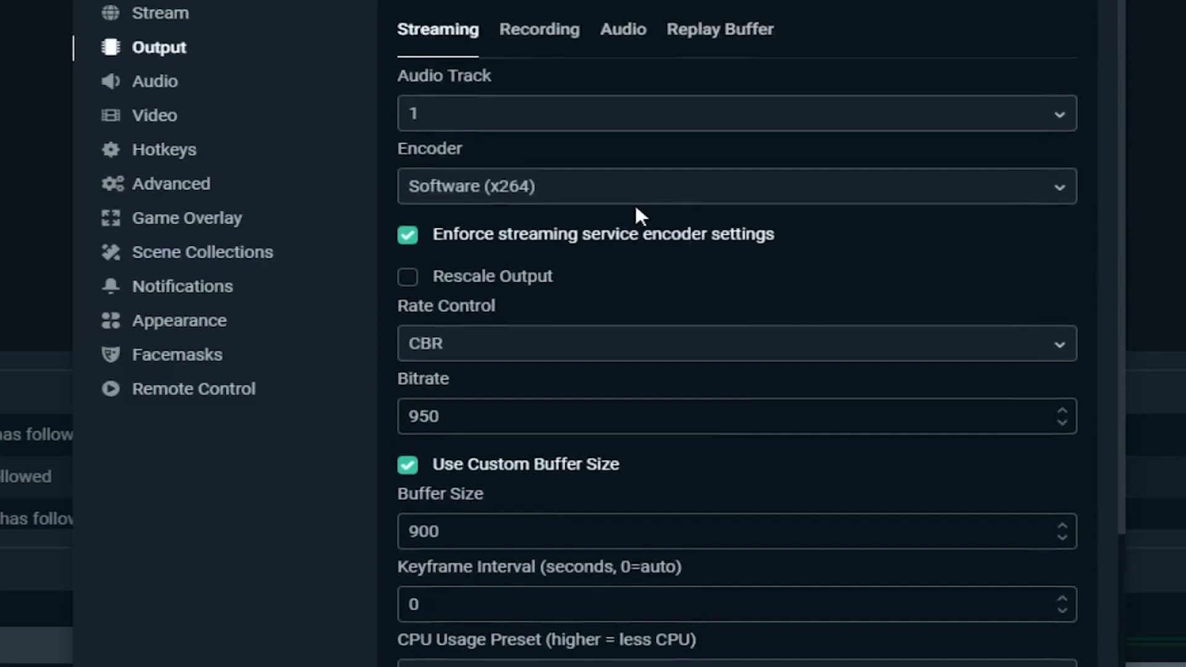
Review the CPU usage preset options and select veryfast.
{"action": "scroll", "coordinate": [622, 358], "scroll_direction": "down", "scroll_amount": 4}
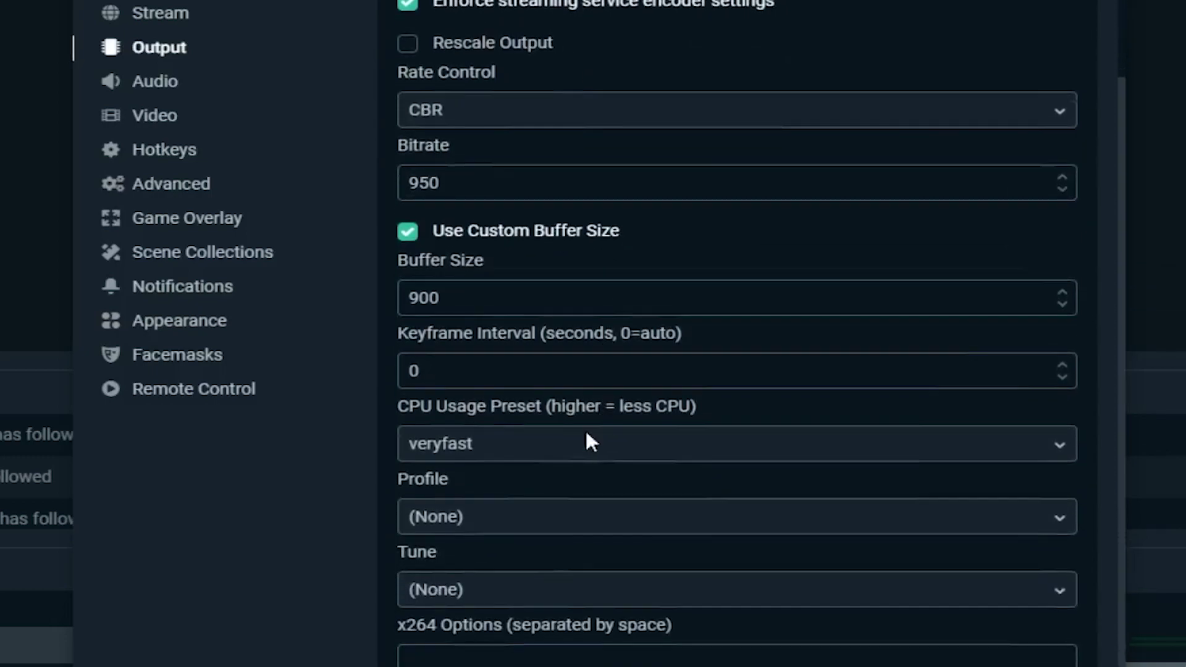
{"action": "left_click", "coordinate": [437, 457]}
{"action": "scroll", "coordinate": [495, 625], "scroll_direction": "down", "scroll_amount": 2}
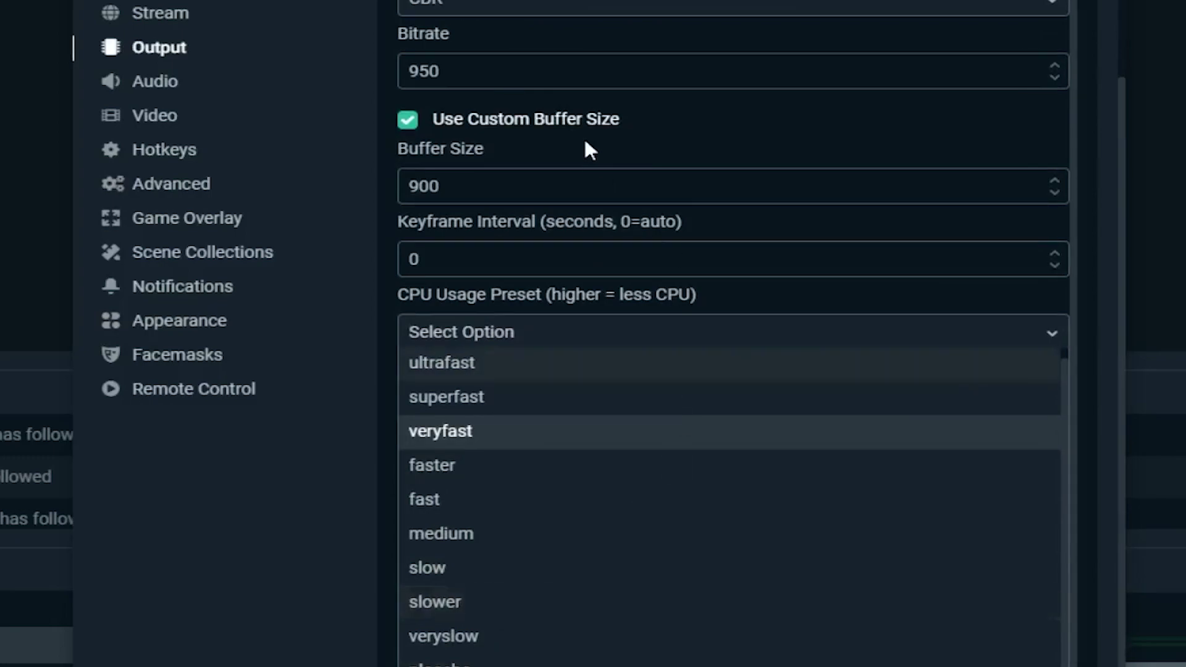
{"action": "scroll", "coordinate": [513, 50], "scroll_direction": "up", "scroll_amount": 2}
{"action": "scroll", "coordinate": [508, 231], "scroll_direction": "up", "scroll_amount": 3}
{"action": "scroll", "coordinate": [495, 432], "scroll_direction": "down", "scroll_amount": 5}
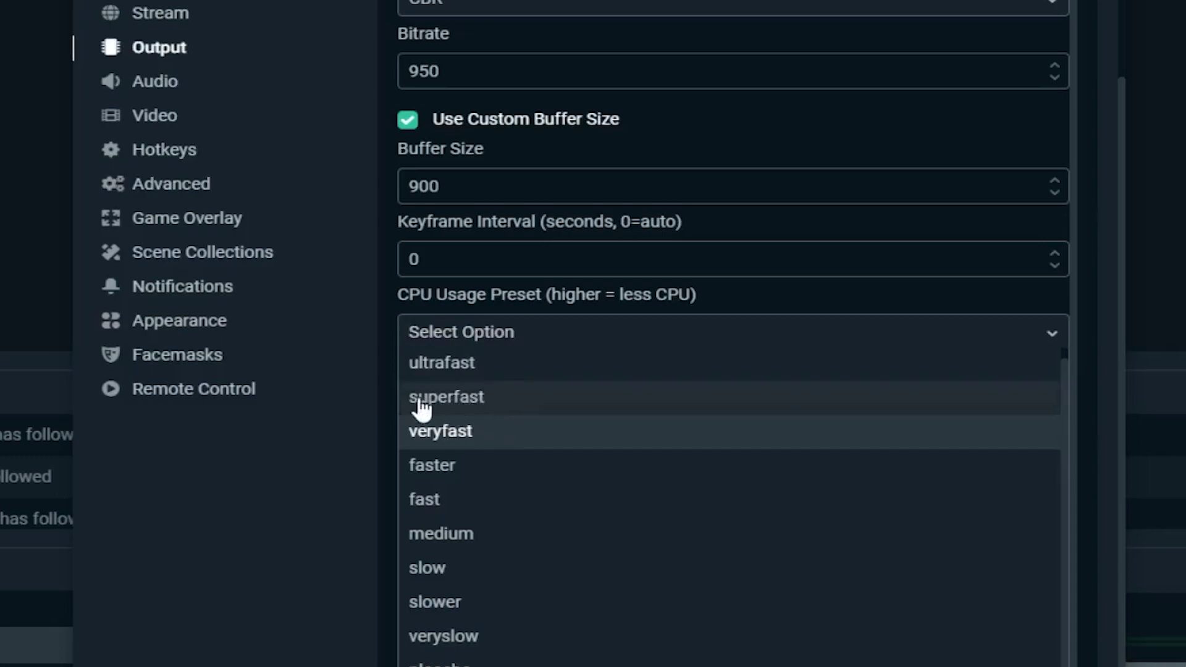
{"action": "scroll", "coordinate": [477, 146], "scroll_direction": "up", "scroll_amount": 5}
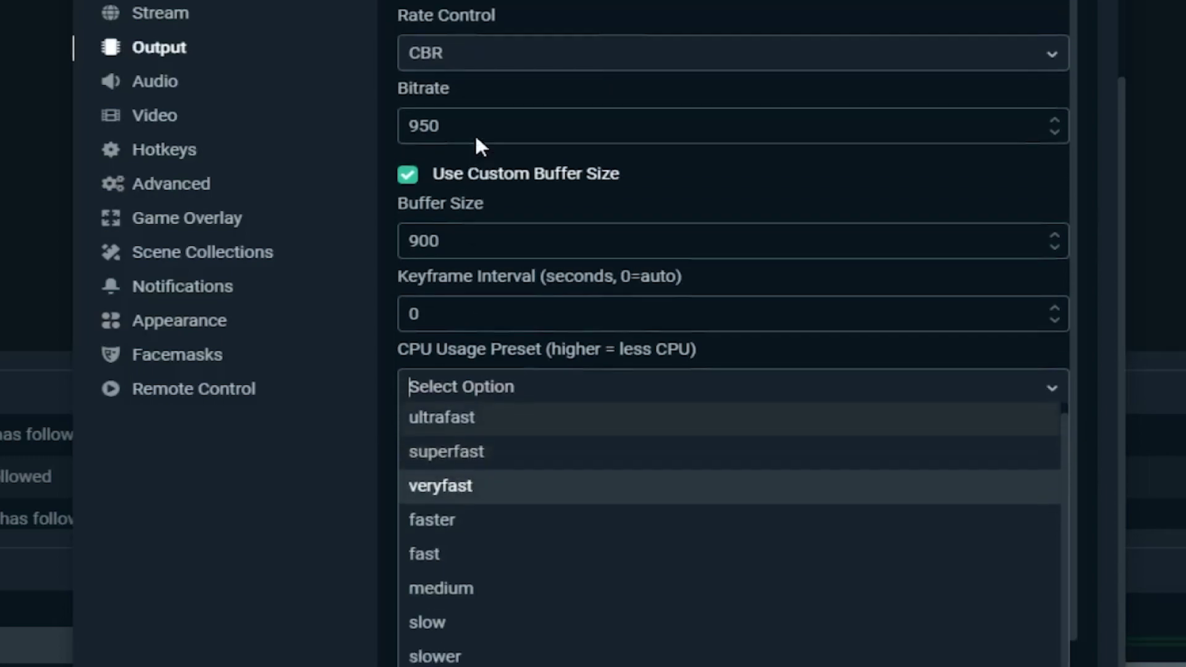
{"action": "scroll", "coordinate": [439, 352], "scroll_direction": "down", "scroll_amount": 3}
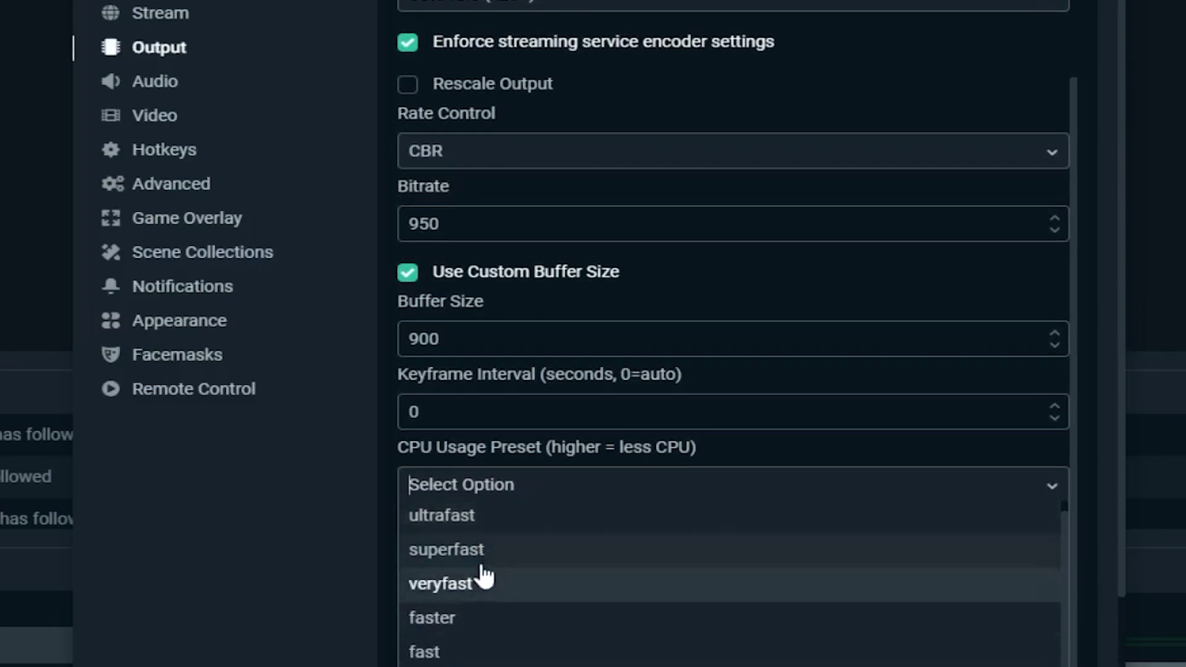
{"action": "left_click", "coordinate": [485, 580]}
Open the Video settings and select 1920x1080 as the base canvas resolution.
{"action": "left_click", "coordinate": [158, 210]}
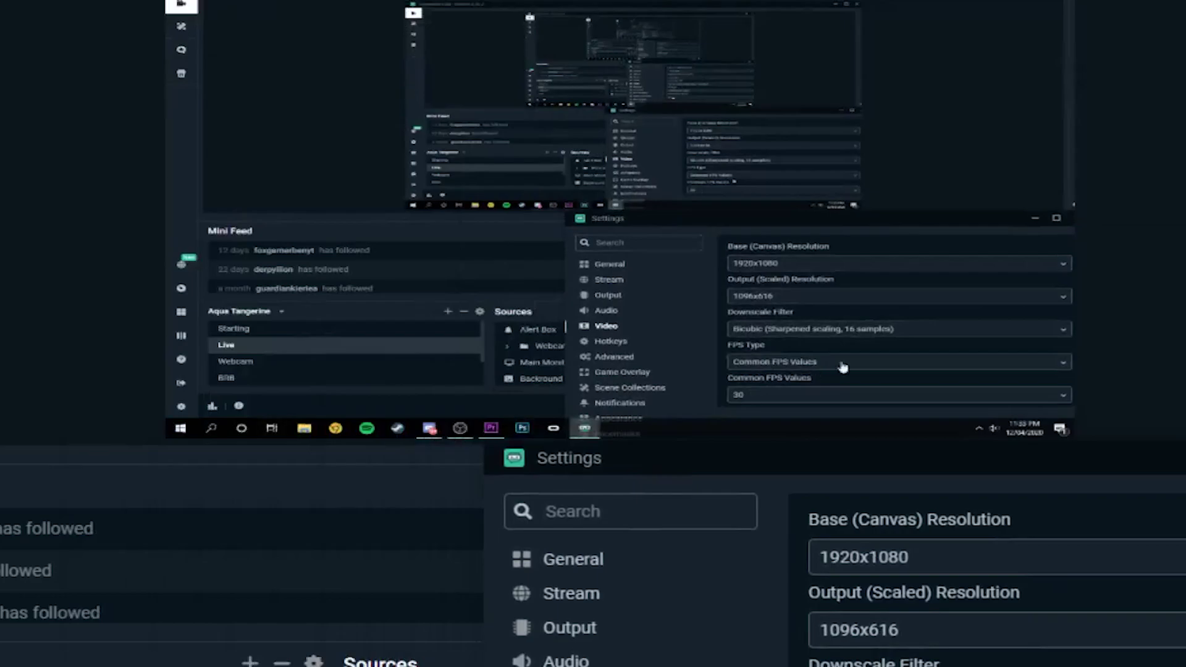
{"action": "left_click_drag", "start_coordinate": [686, 223], "coordinate": [404, 59]}
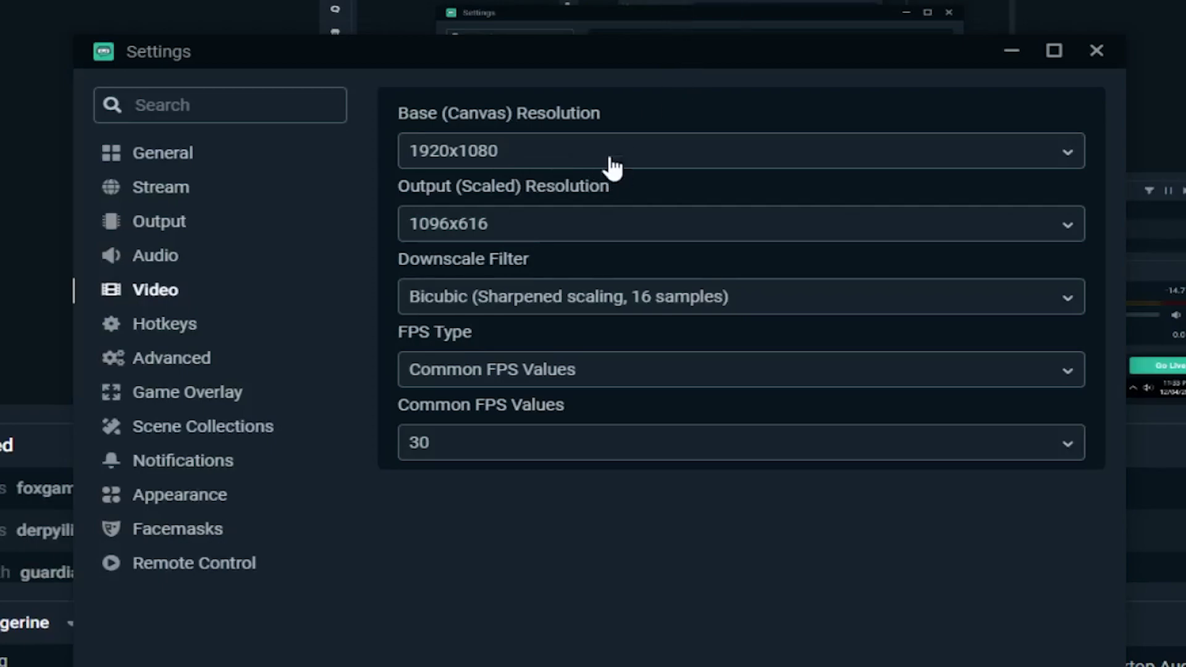
{"action": "left_click", "coordinate": [463, 152]}
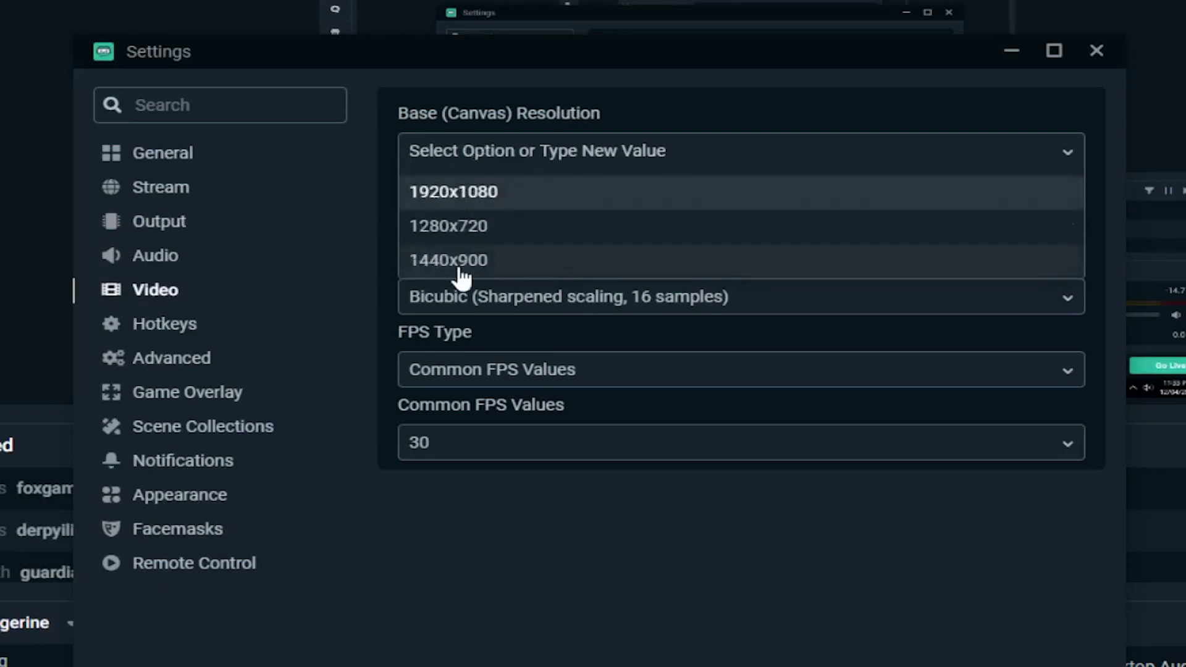
{"action": "left_click", "coordinate": [443, 194]}
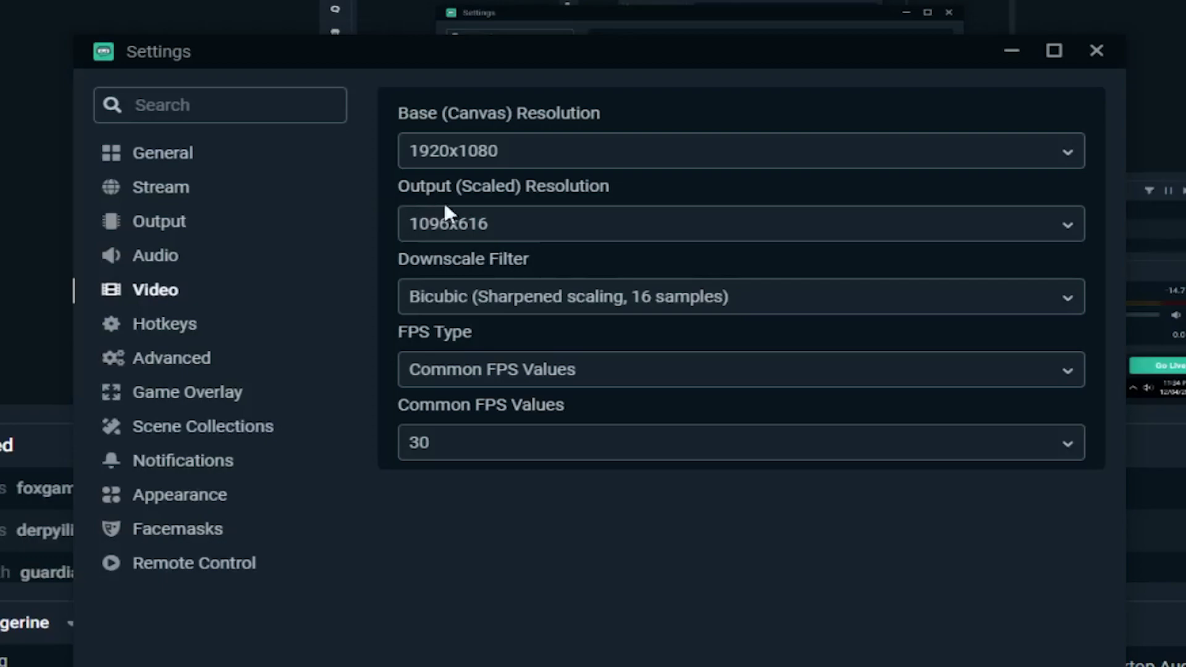
Select 1096x616 as the scaled output resolution and Bicubic (Sharpened scaling, 16 samples) as the downscale filter.
{"action": "left_click", "coordinate": [450, 224]}
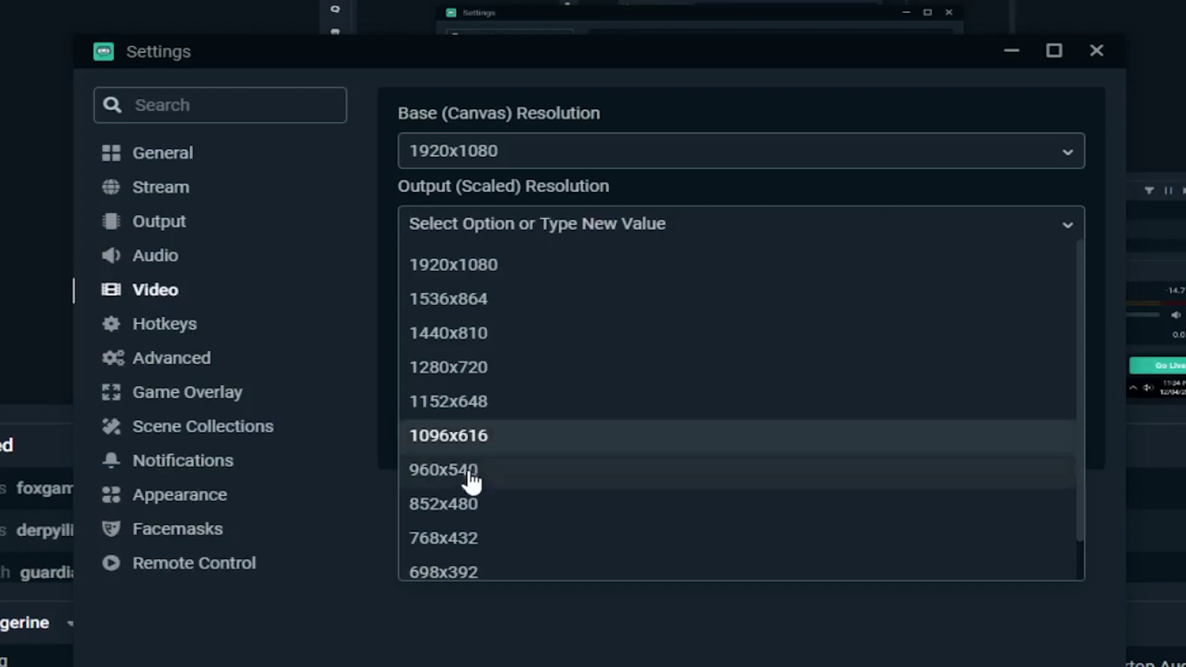
{"action": "scroll", "coordinate": [473, 507], "scroll_direction": "down", "scroll_amount": 1}
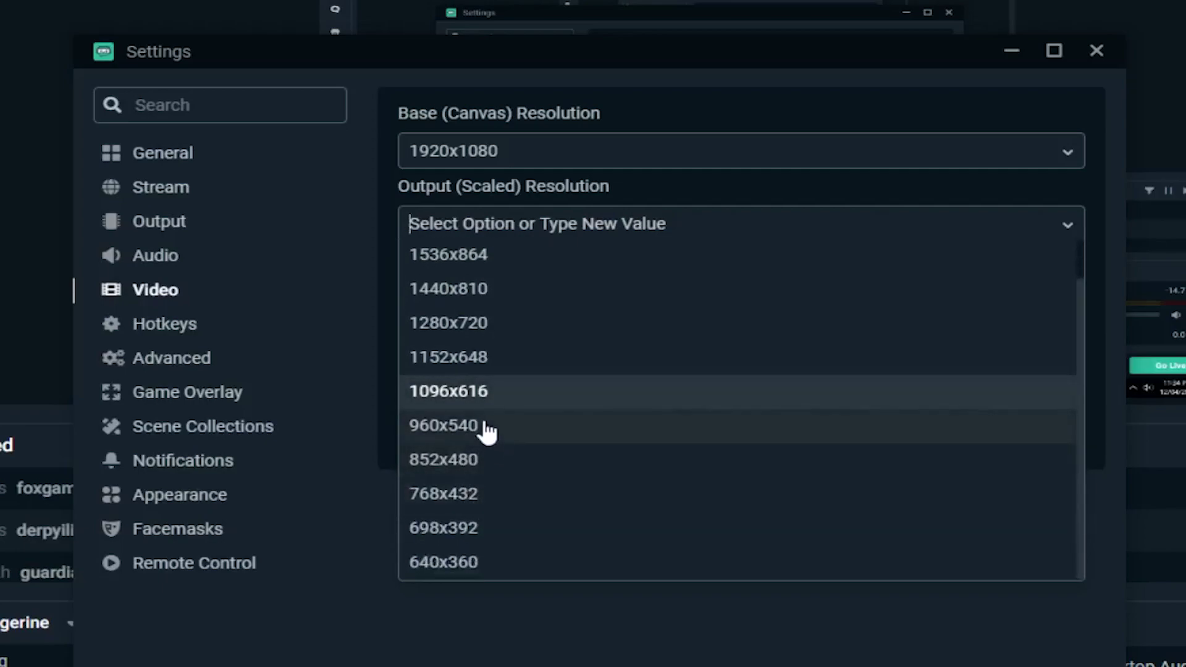
{"action": "left_click", "coordinate": [485, 391]}
{"action": "left_click", "coordinate": [506, 298]}
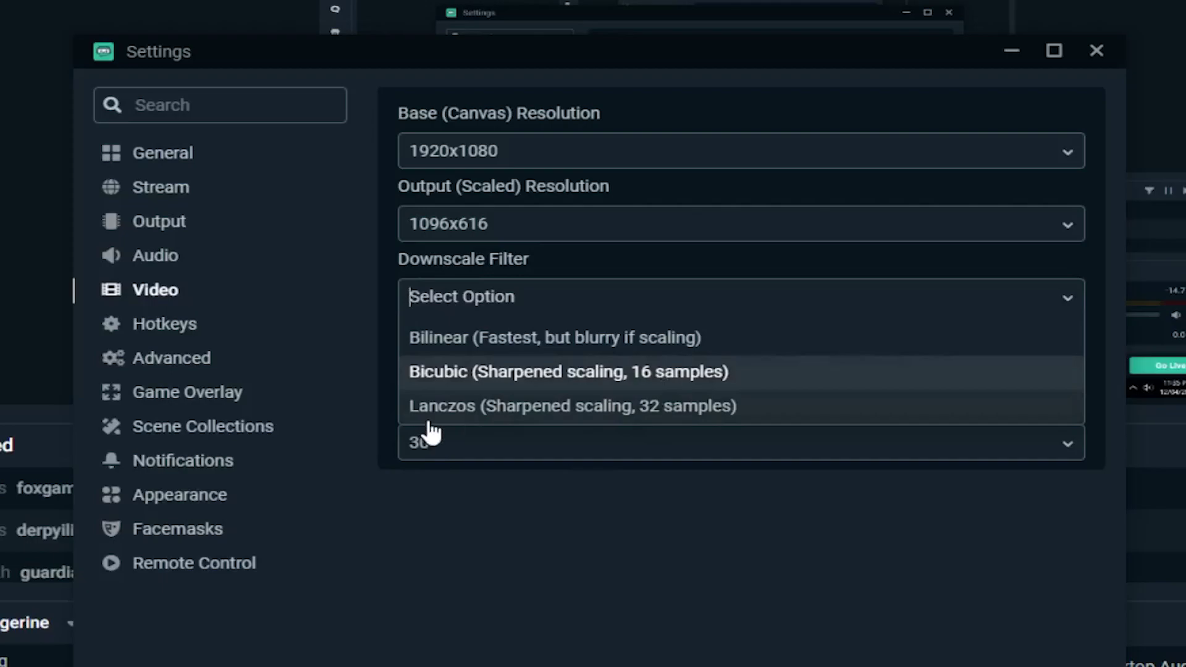
{"action": "left_click", "coordinate": [435, 375]}
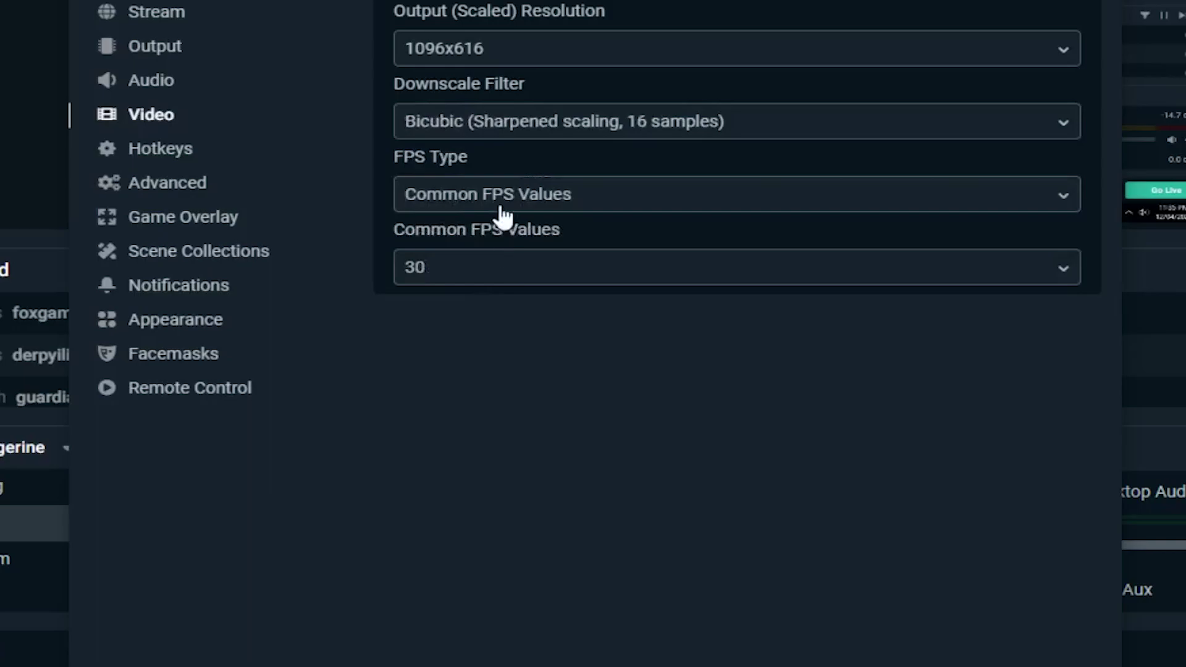
Set the FPS type to Common FPS Values and the frame rate to 30.
{"action": "left_click", "coordinate": [496, 205]}
{"action": "left_click", "coordinate": [488, 236]}
{"action": "left_click", "coordinate": [490, 267]}
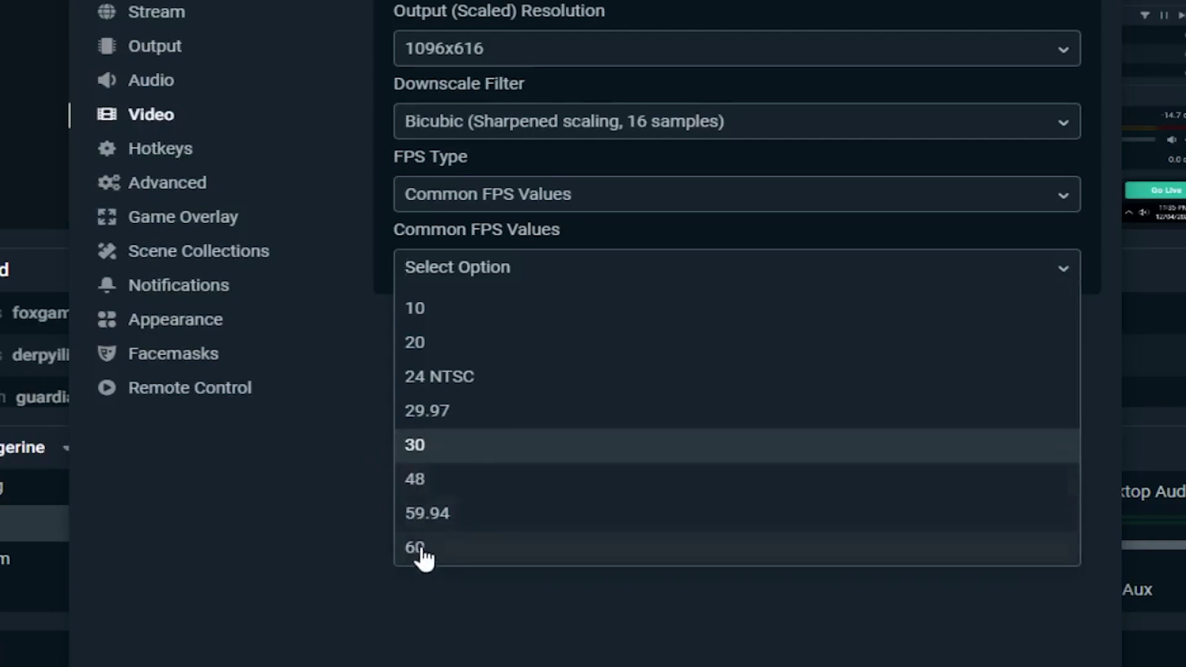
{"action": "left_click", "coordinate": [442, 461]}
{"action": "left_click", "coordinate": [440, 278]}
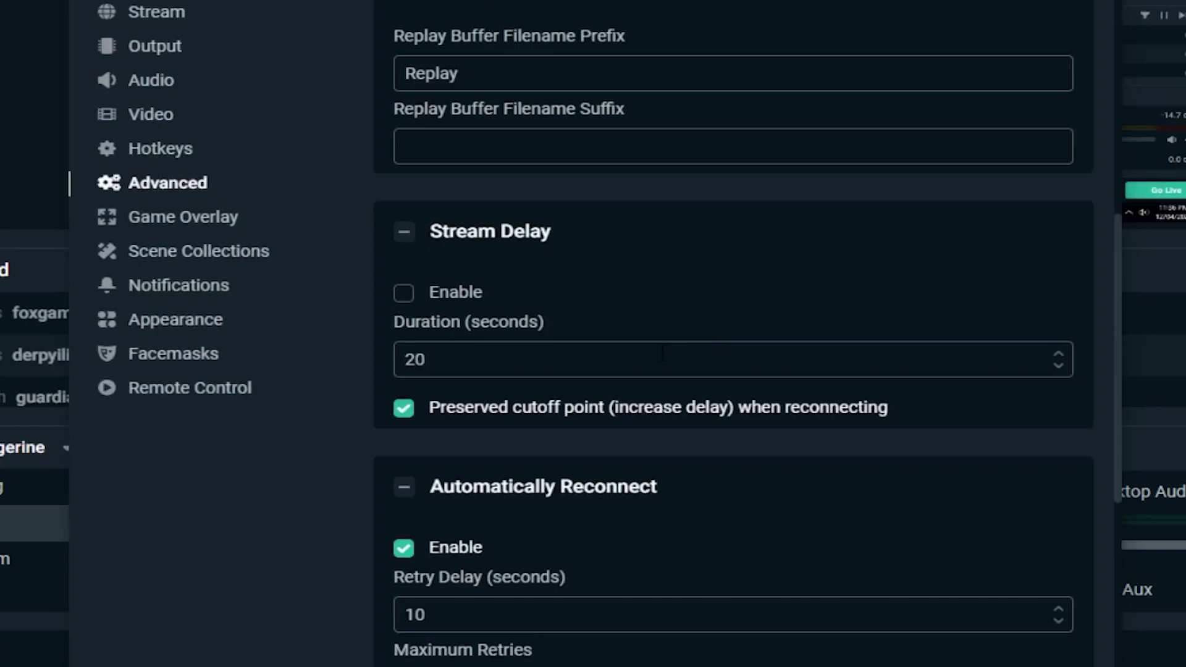
Enable Stream Delay in the Advanced settings.
{"action": "left_click", "coordinate": [425, 289]}
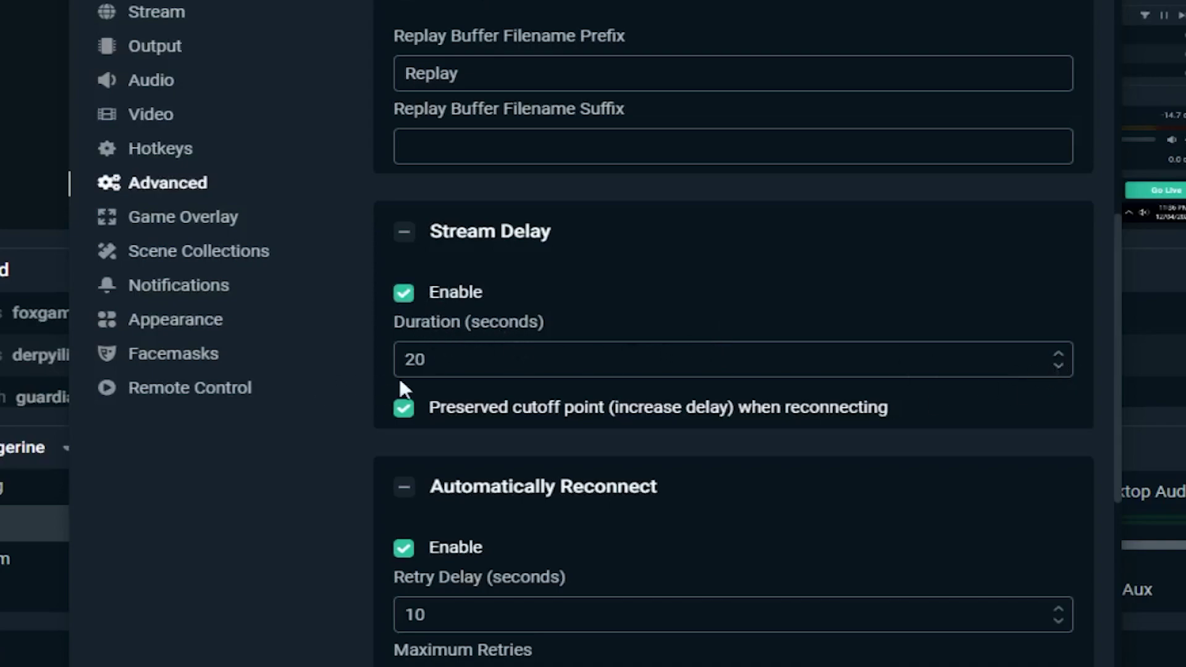
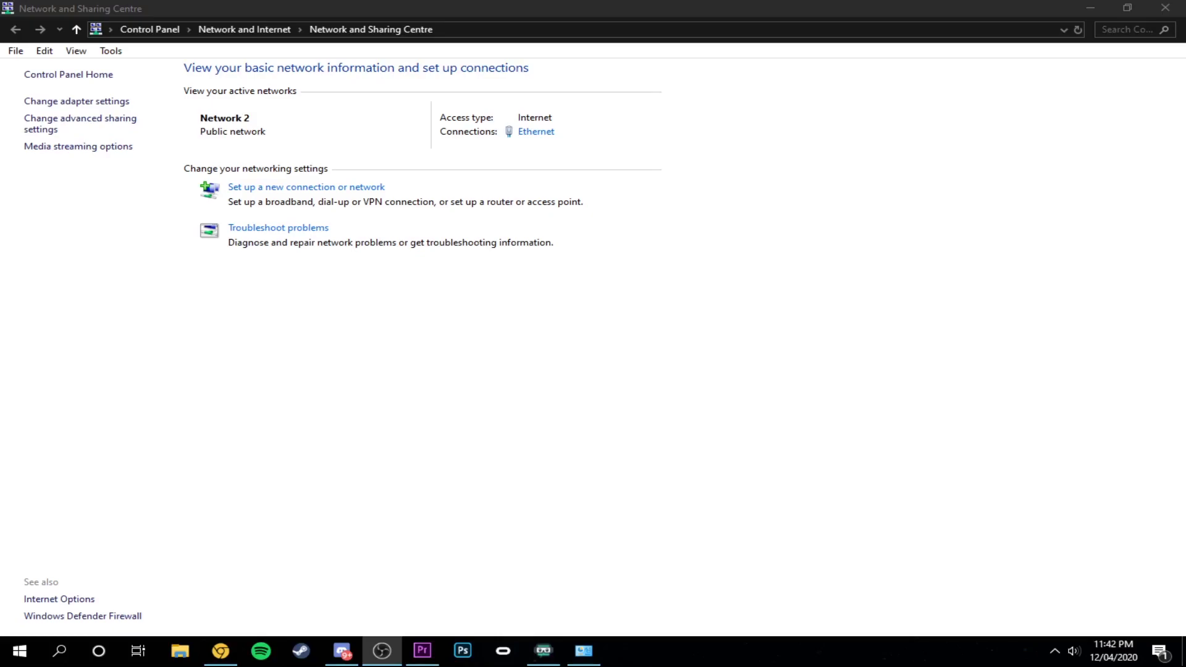
View the Network & Internet status page in Windows Settings and close the window.
{"action": "left_click", "coordinate": [221, 650]}
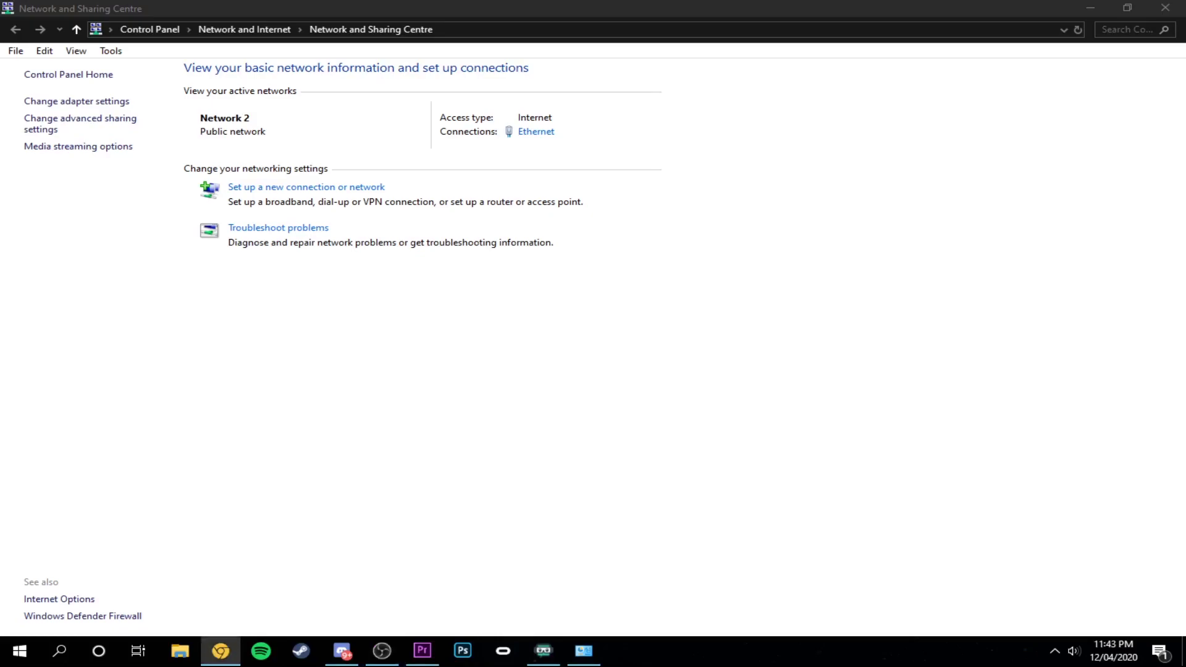
{"action": "left_click", "coordinate": [249, 328]}
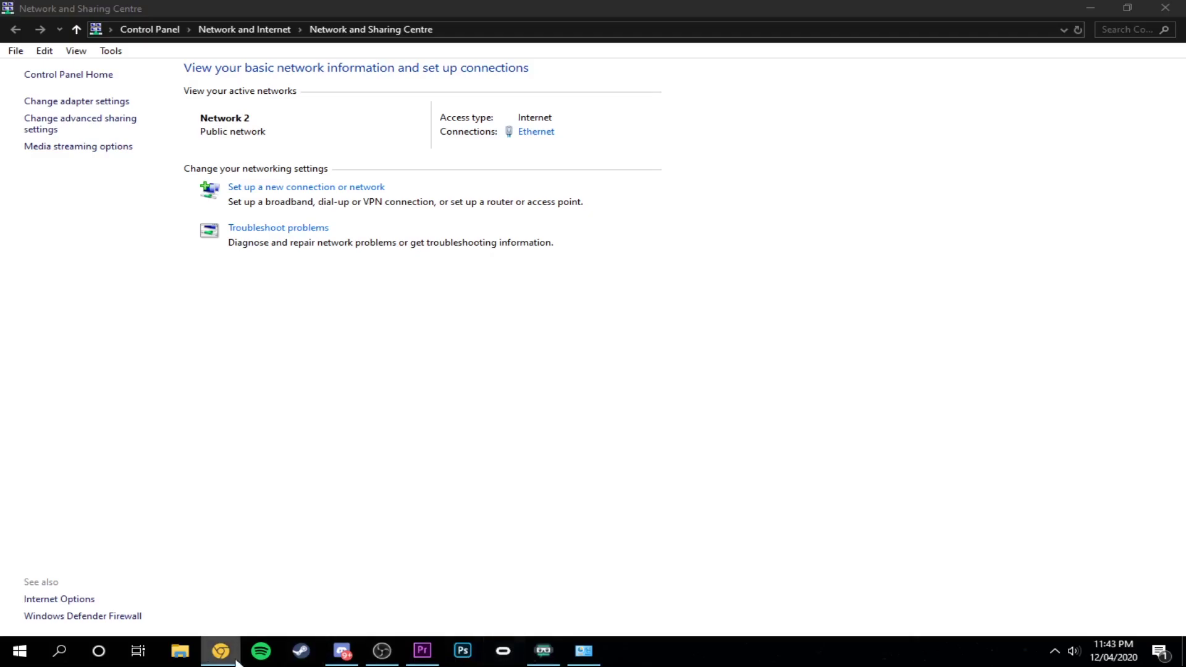
{"action": "left_click", "coordinate": [19, 650]}
{"action": "left_click", "coordinate": [18, 590]}
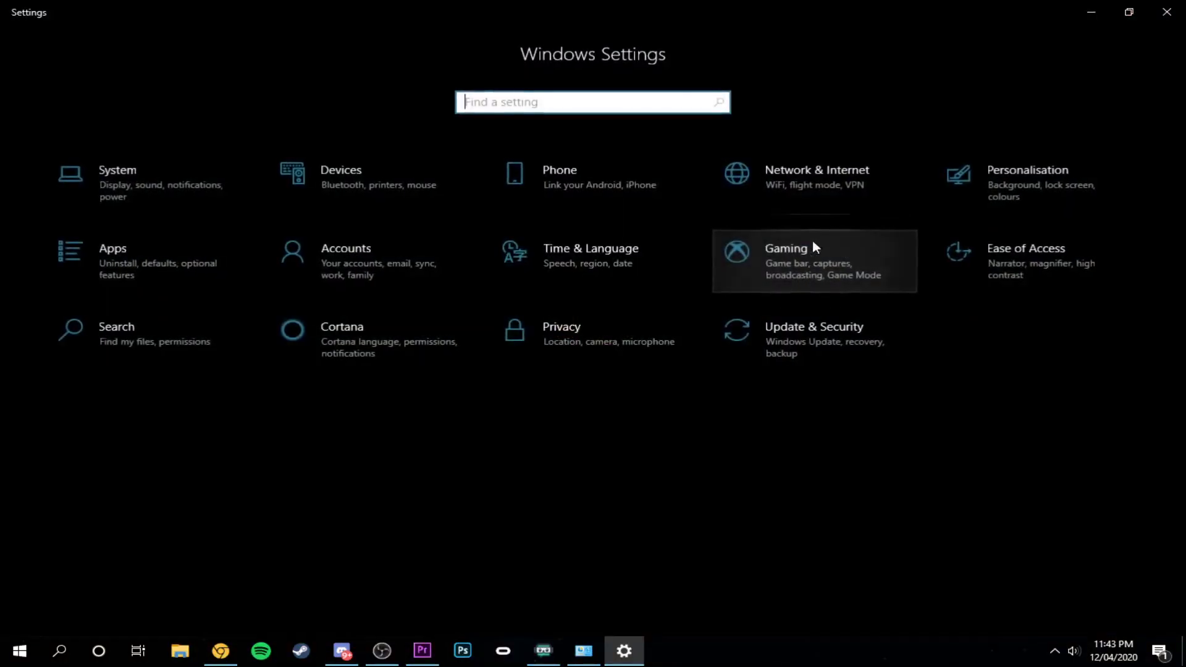
{"action": "left_click", "coordinate": [818, 185]}
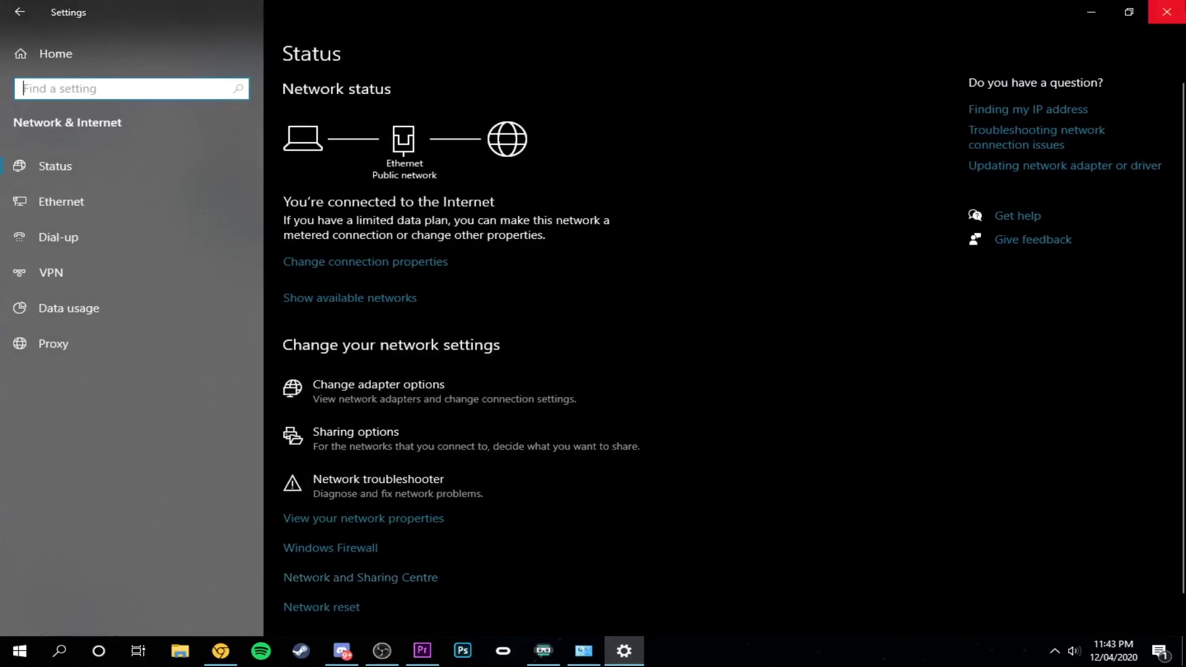
{"action": "left_click", "coordinate": [1166, 12]}
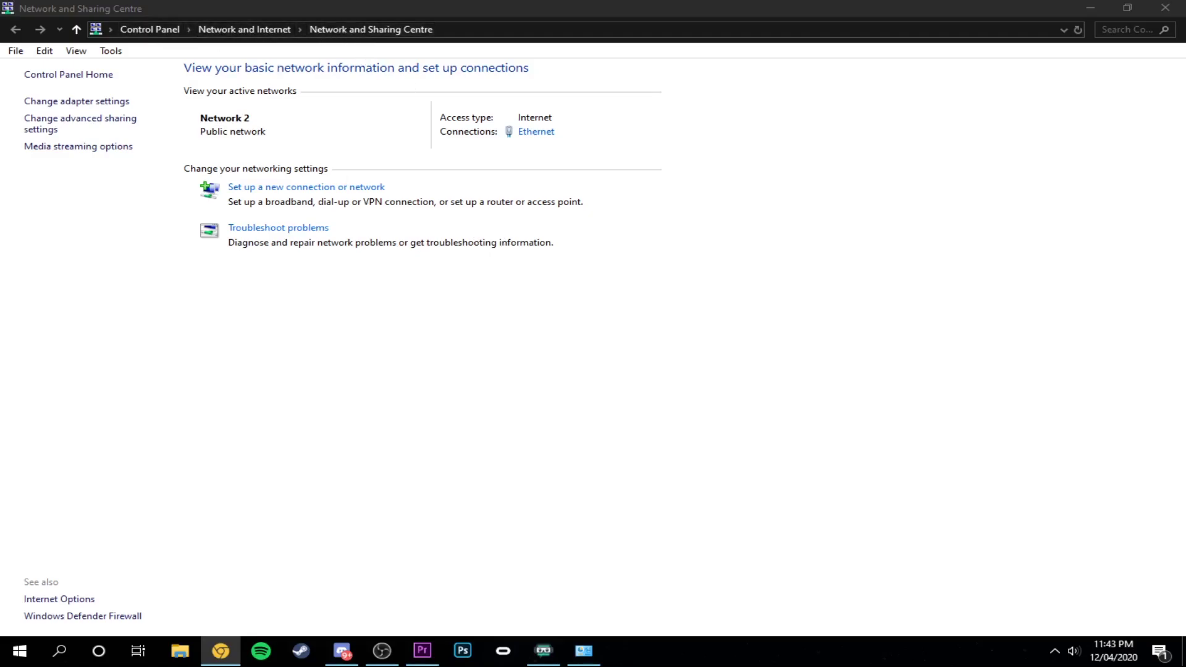
Open the Internet Protocol Version 4 (TCP/IPv4) properties of the Ethernet adapter from the network adapter settings.
{"action": "left_click", "coordinate": [62, 102]}
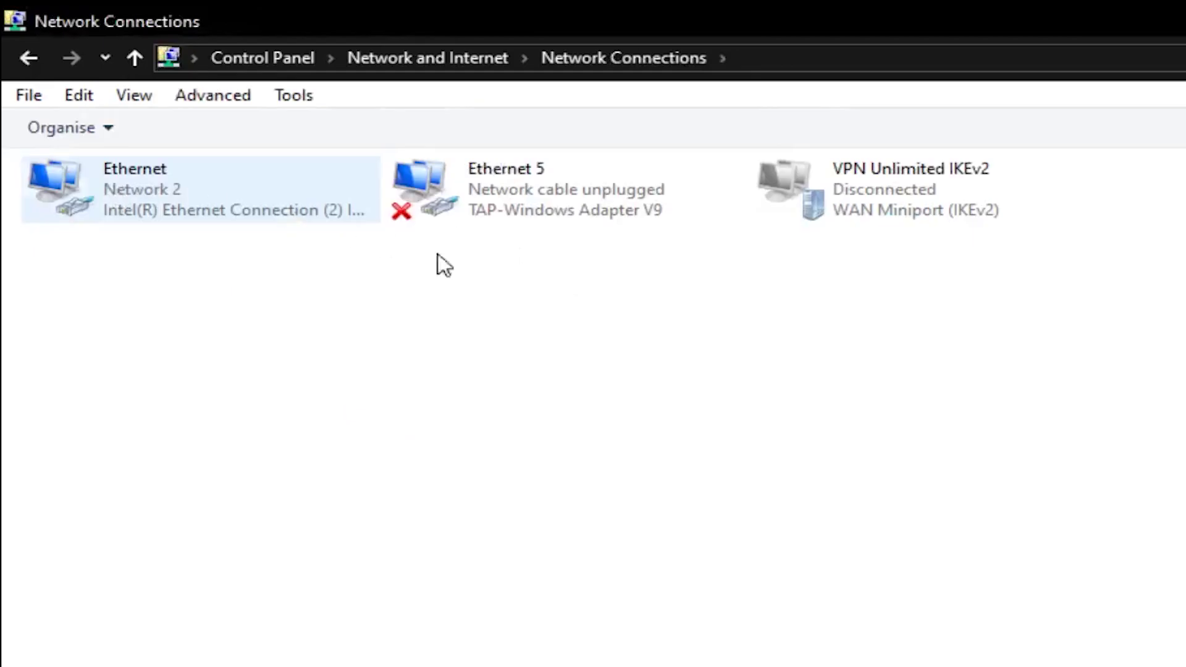
{"action": "double_click", "coordinate": [194, 177]}
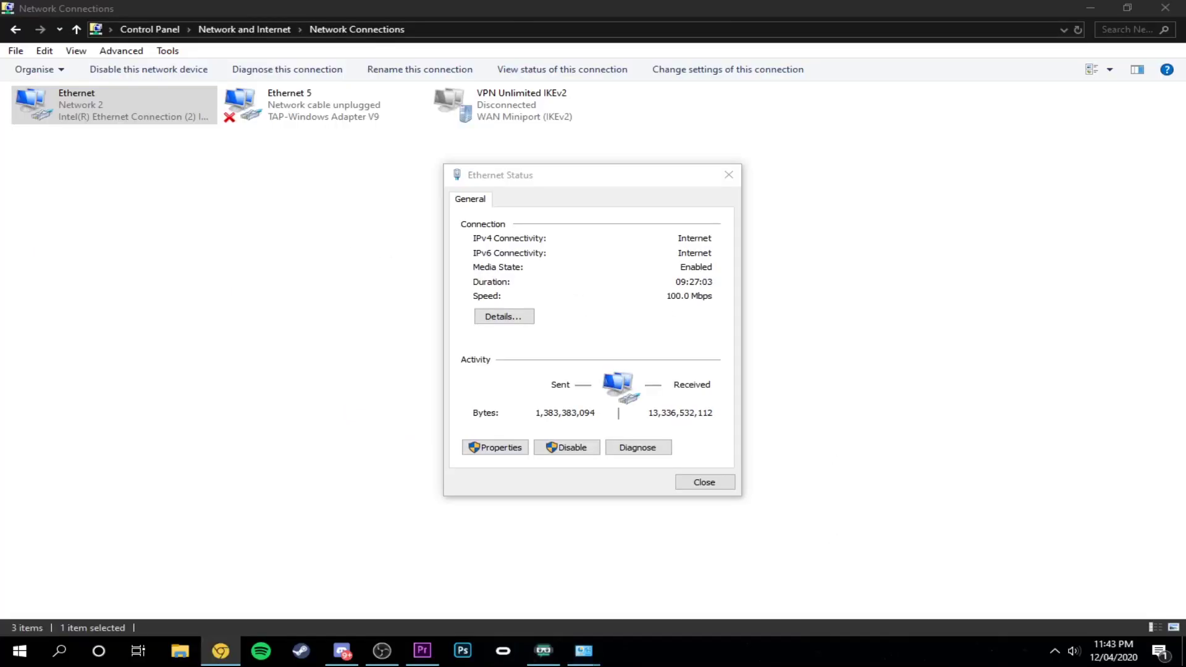
{"action": "left_click", "coordinate": [156, 120]}
{"action": "left_click", "coordinate": [500, 215]}
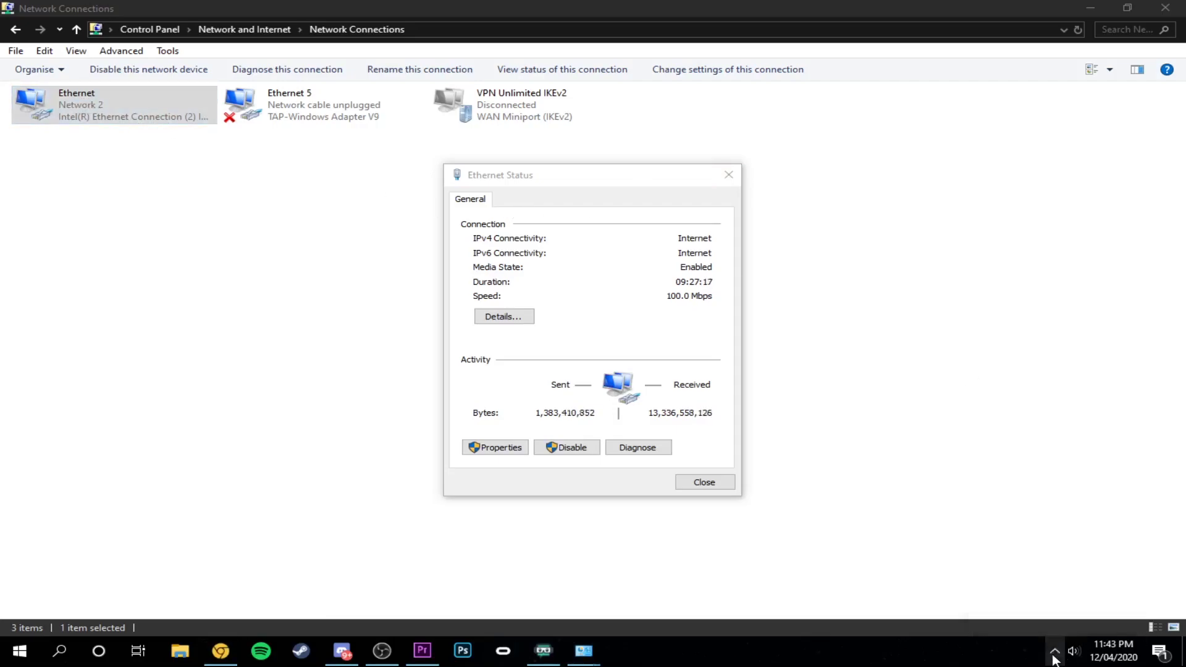
{"action": "left_click", "coordinate": [141, 117]}
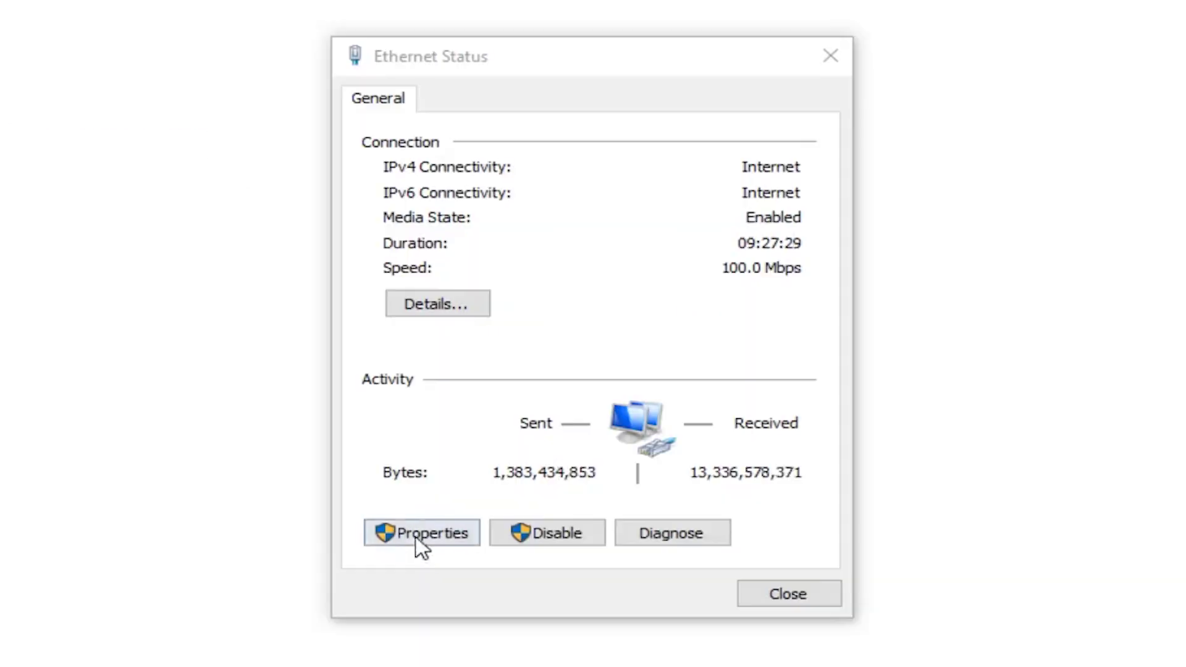
{"action": "left_click", "coordinate": [493, 447]}
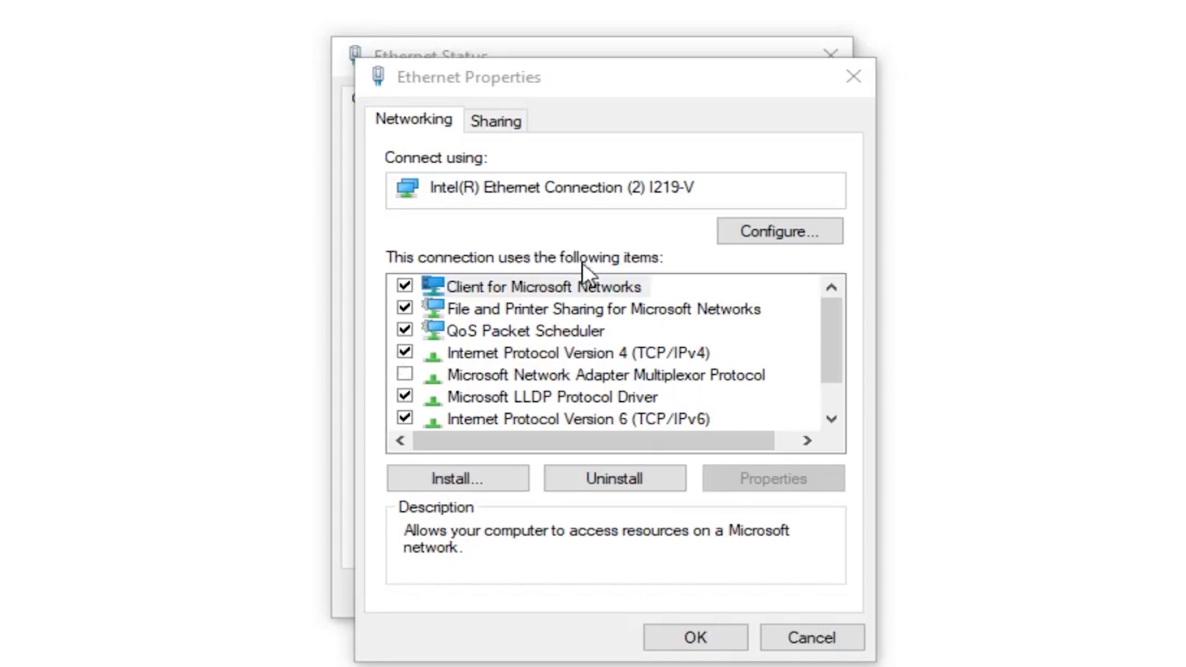
{"action": "double_click", "coordinate": [525, 354]}
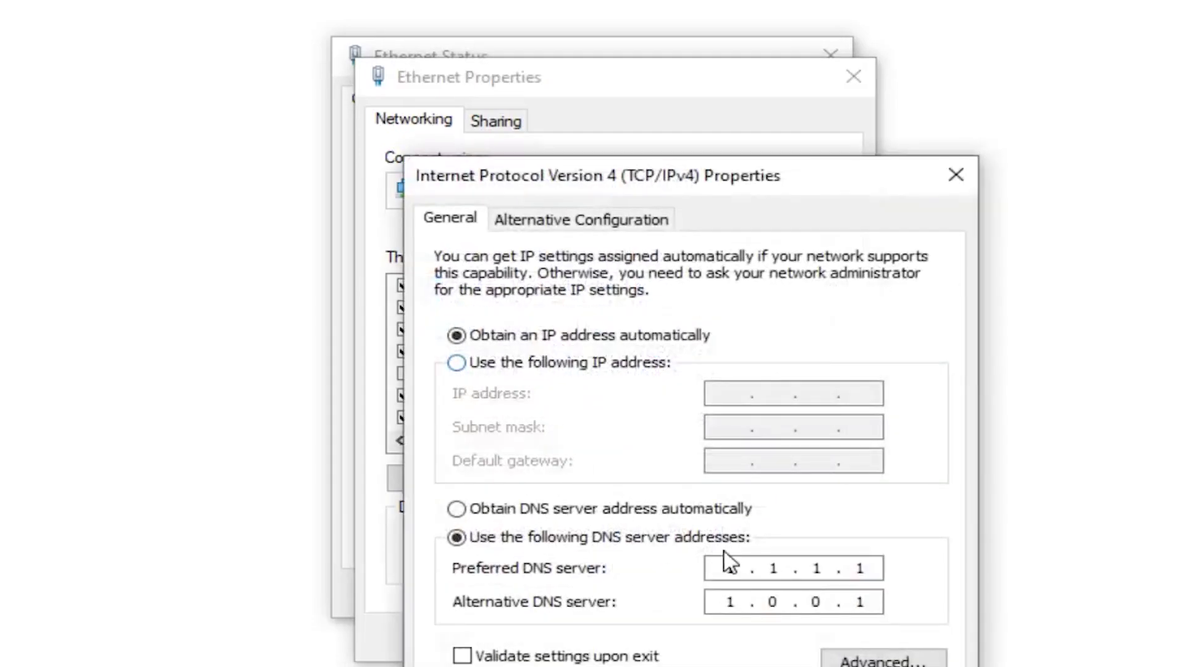
Specify 1.1.1.1 as the preferred and 1.0.0.1 as the alternative DNS server, then confirm and close the Ethernet dialogs.
{"action": "left_click", "coordinate": [504, 514]}
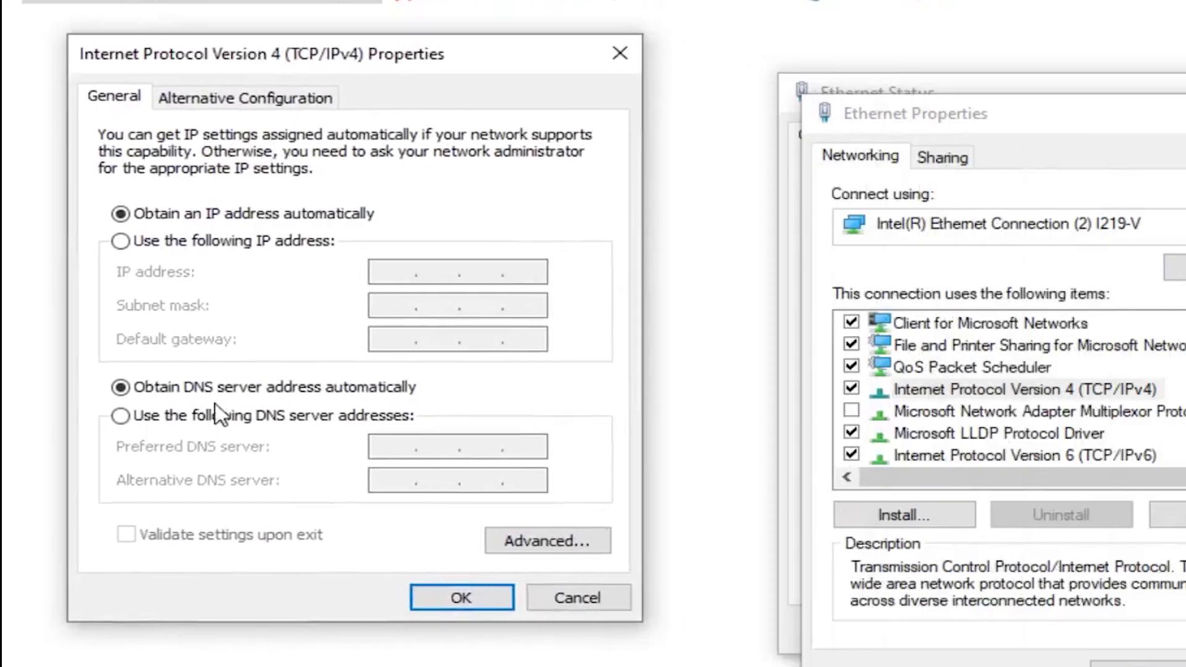
{"action": "left_click", "coordinate": [211, 416]}
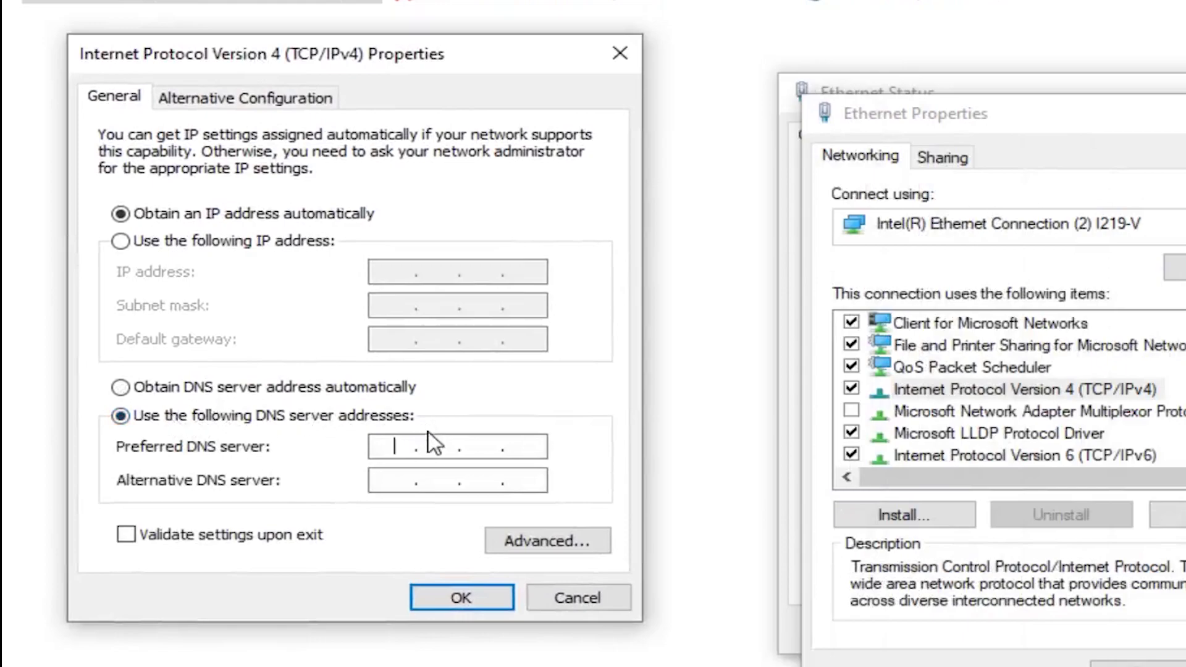
{"action": "left_click", "coordinate": [396, 446]}
{"action": "type", "text": "1.1.1.1"}
{"action": "left_click", "coordinate": [385, 463]}
{"action": "type", "text": "1.0.0.1"}
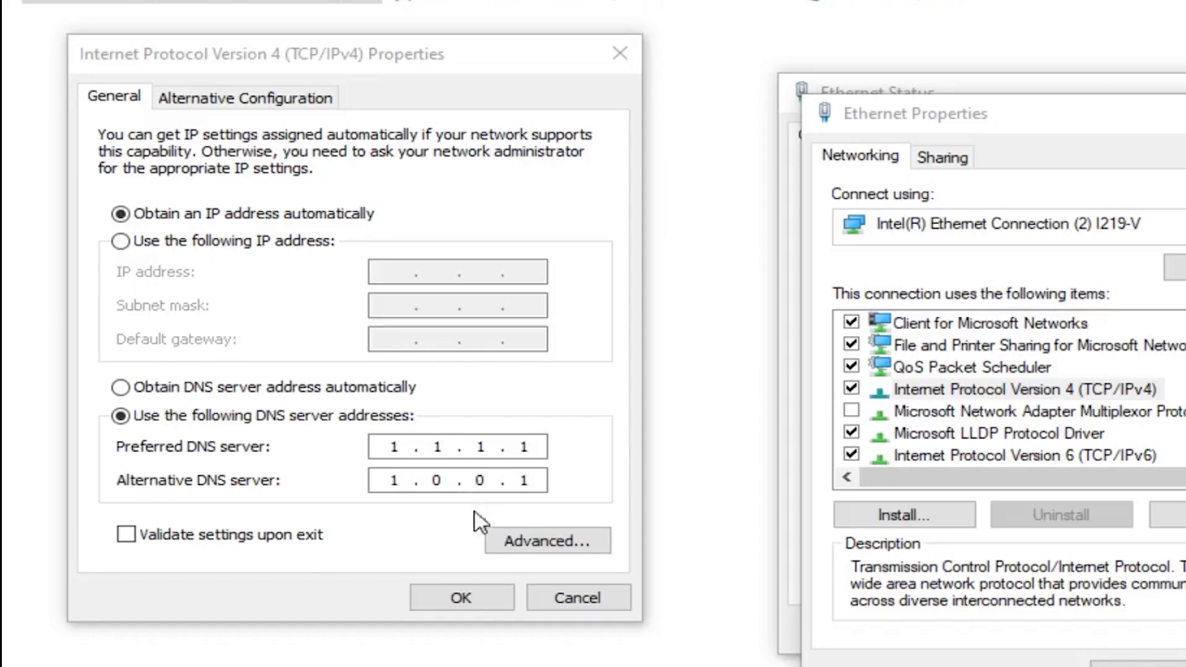
{"action": "left_click", "coordinate": [461, 599]}
{"action": "left_click", "coordinate": [641, 512]}
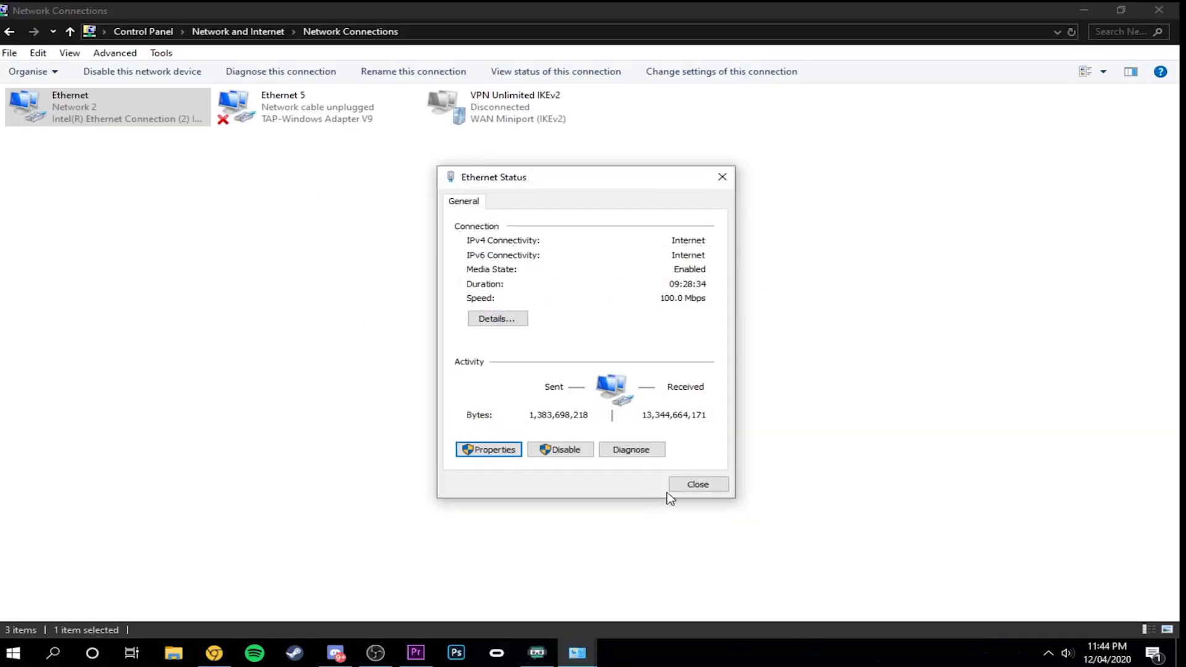
{"action": "left_click", "coordinate": [697, 485]}
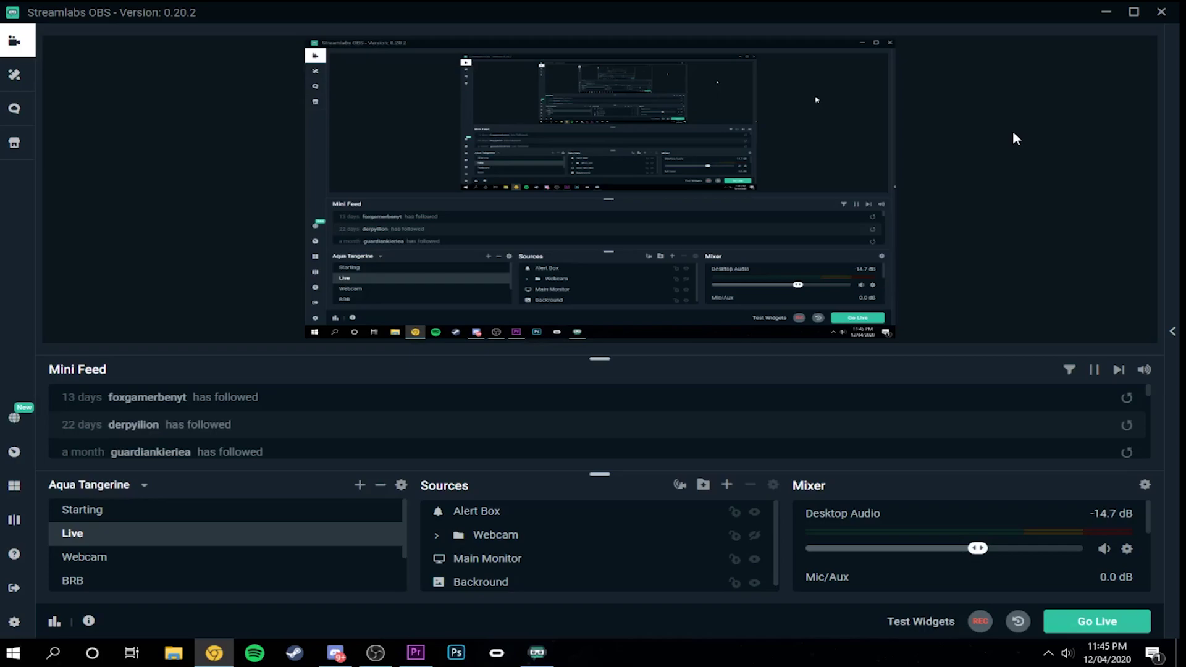
Review the General and Output settings of the streaming software and close its settings window.
{"action": "left_click", "coordinate": [14, 622]}
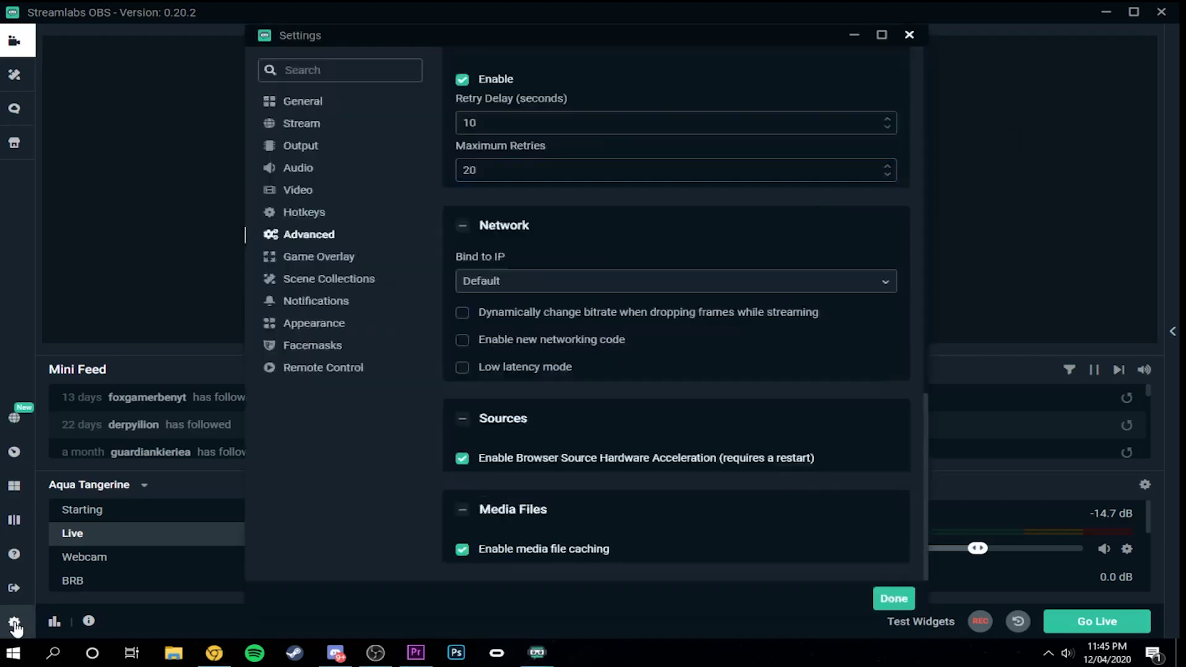
{"action": "scroll", "coordinate": [630, 290], "scroll_direction": "down", "scroll_amount": 5}
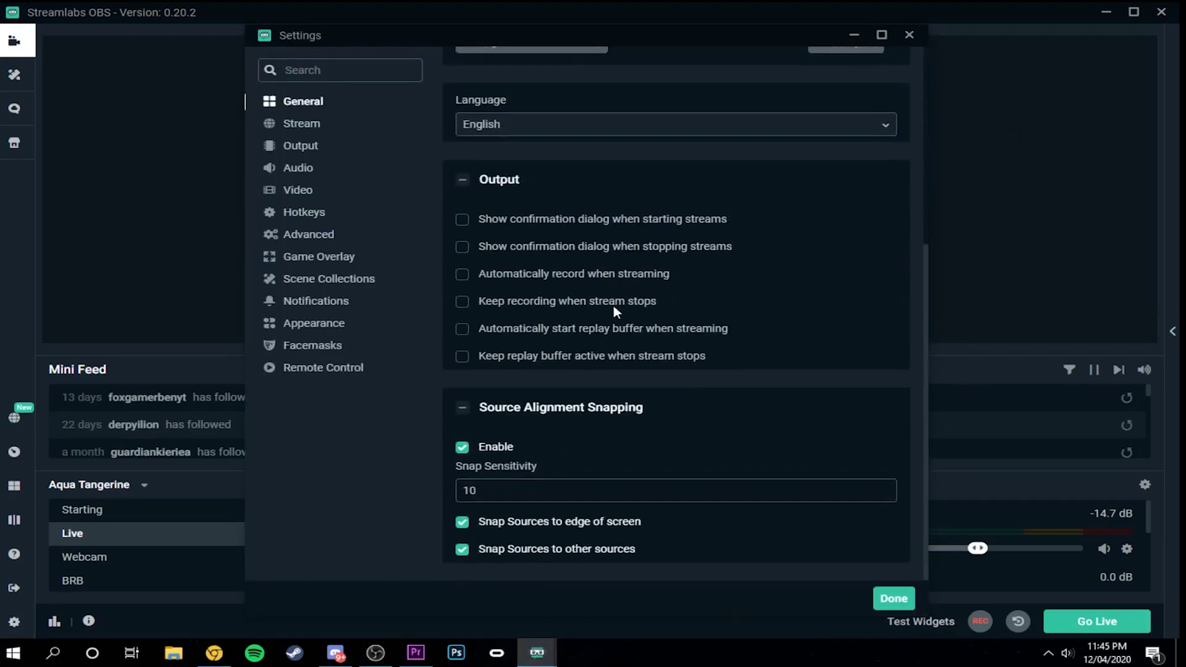
{"action": "left_click", "coordinate": [308, 147]}
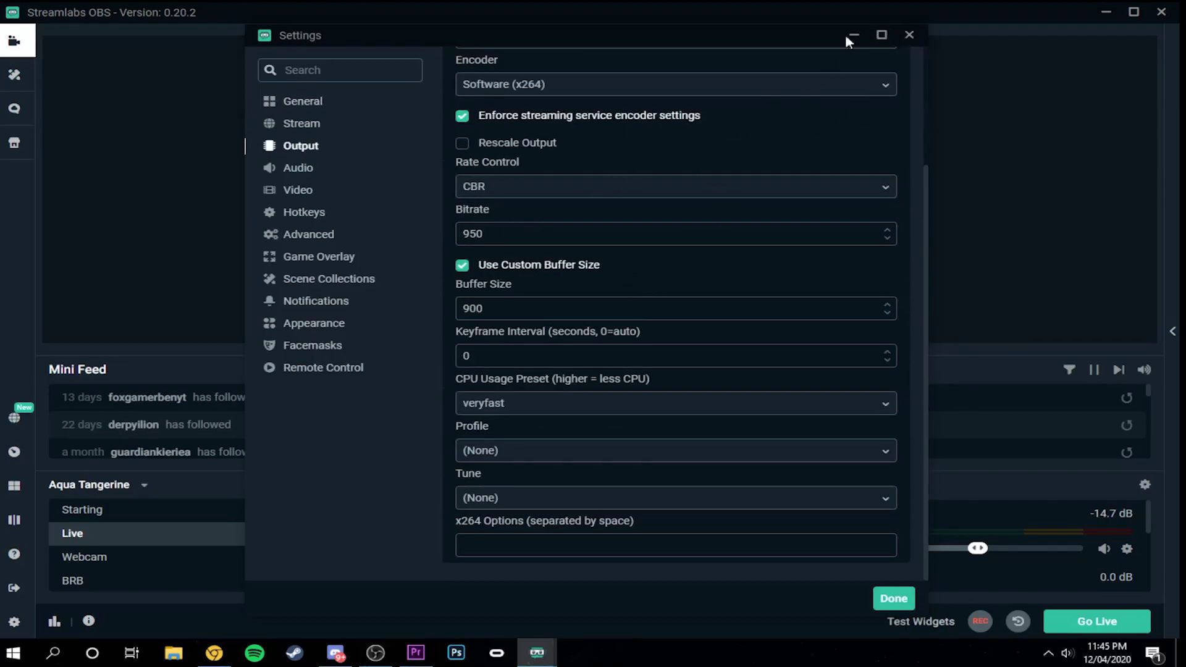
{"action": "left_click", "coordinate": [906, 37]}
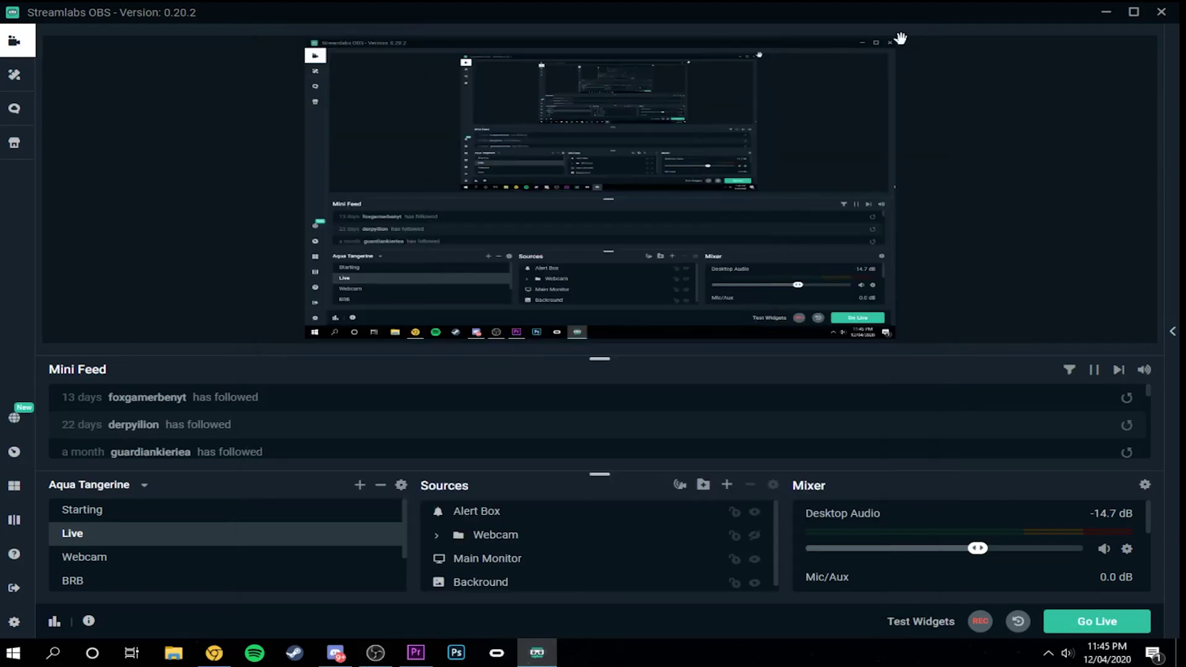